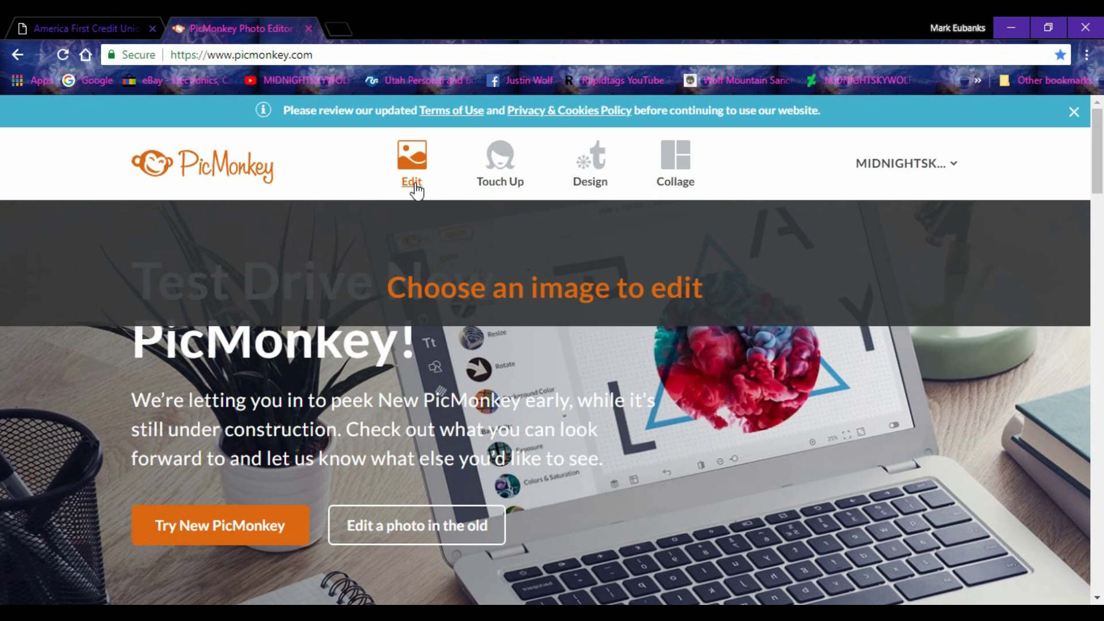
- Open uj63_Large_Front.jpg from the computer's Pictures folder for editing
left_click(413, 186)
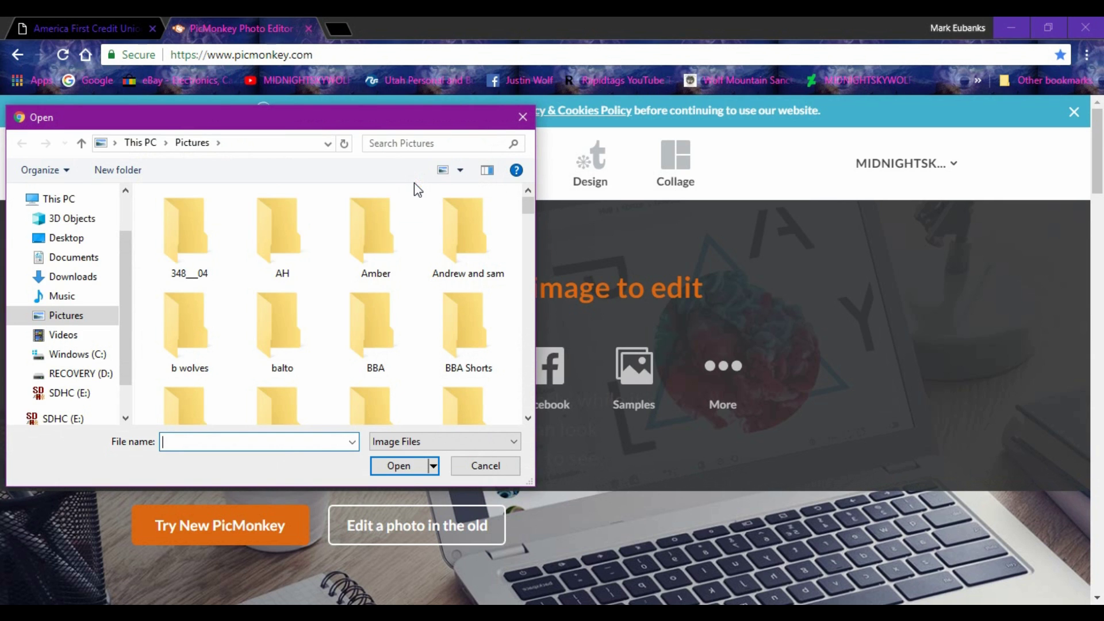
left_click(368, 319)
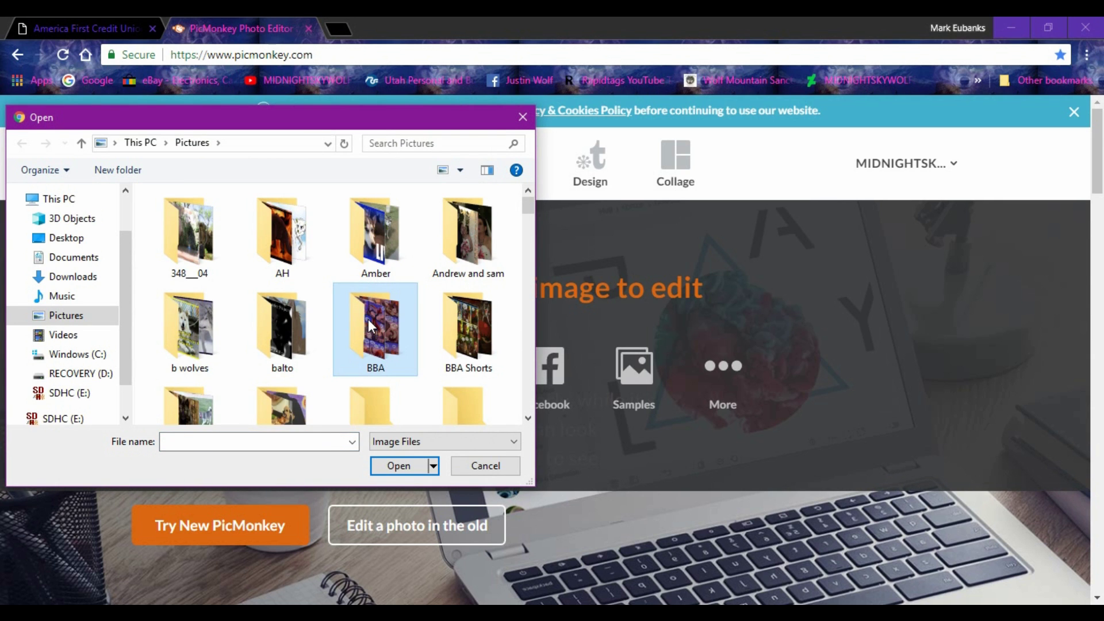
key("Down")
key("Down")
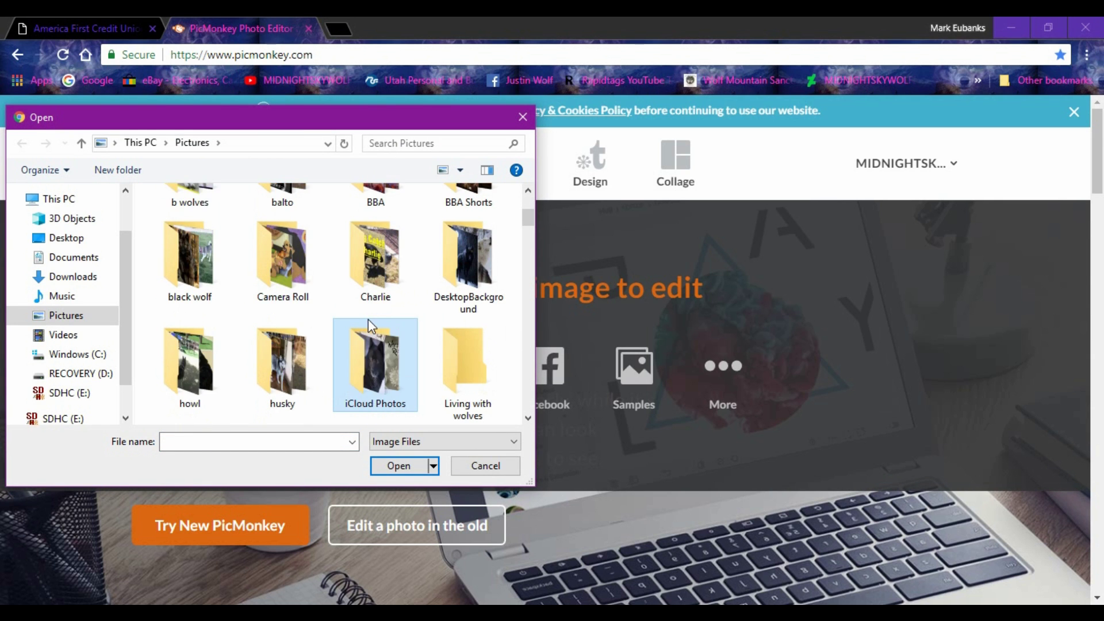
key("Down")
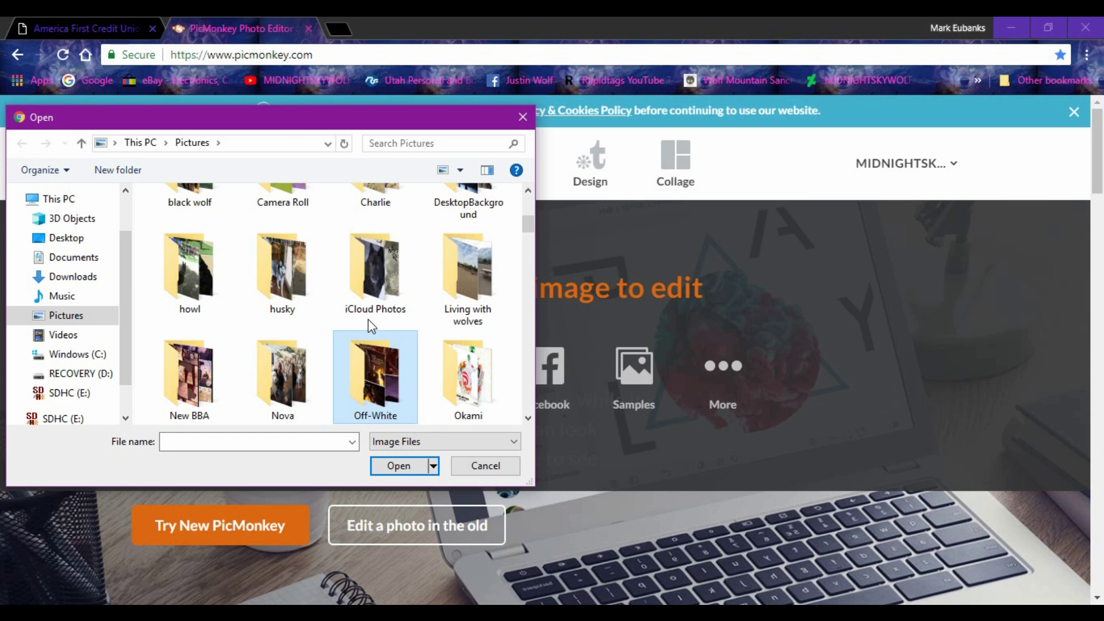
key("Down")
key("Down")
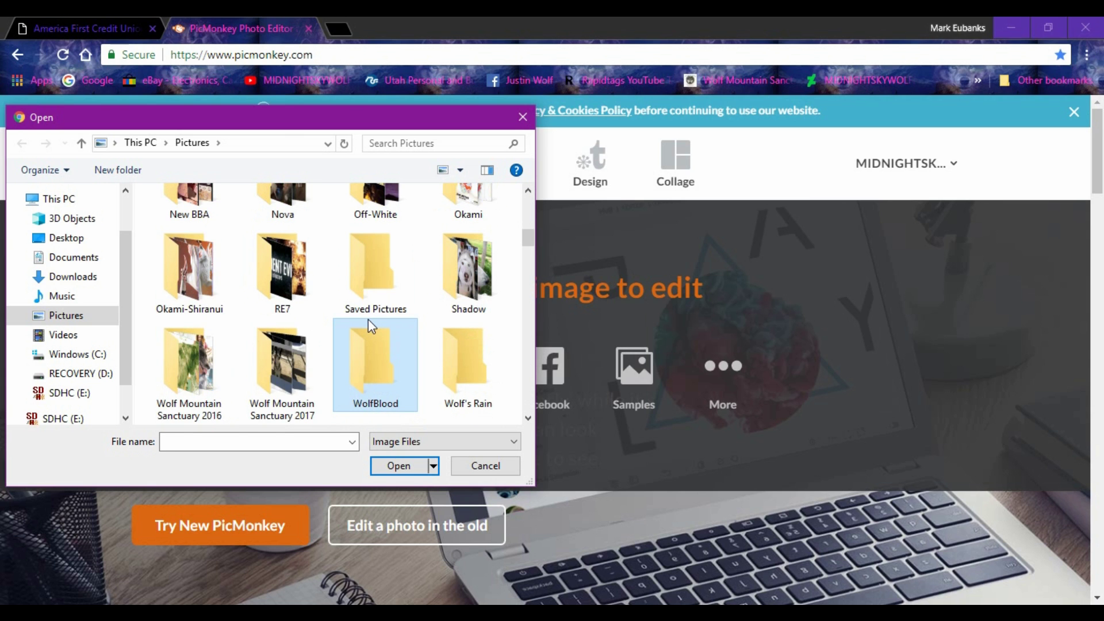
key("Down")
key("Down")
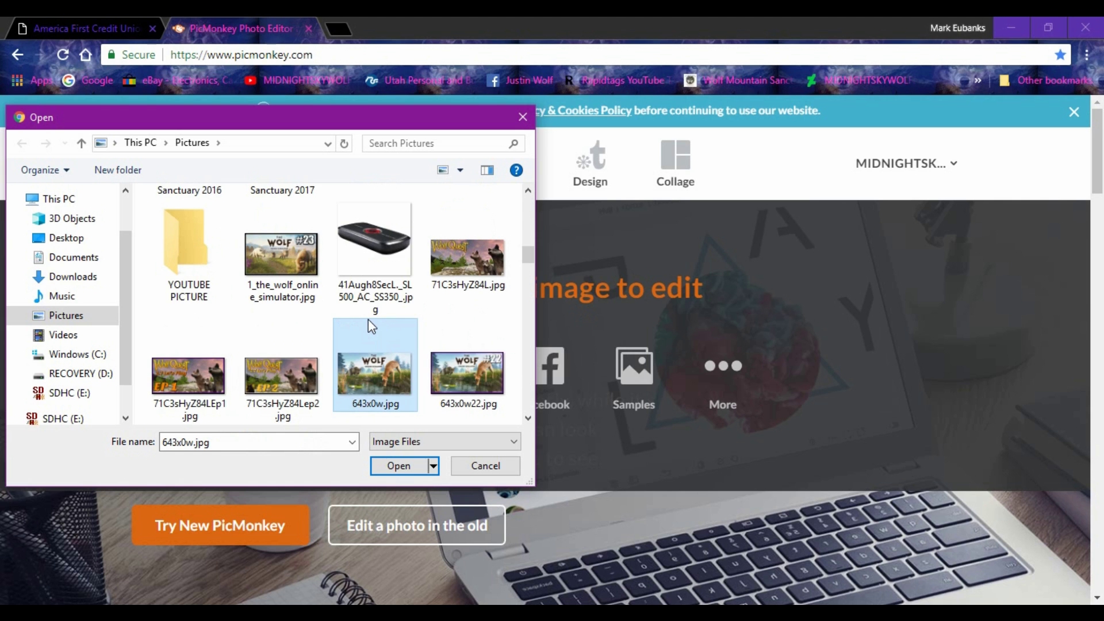
key("Down")
key("Down")
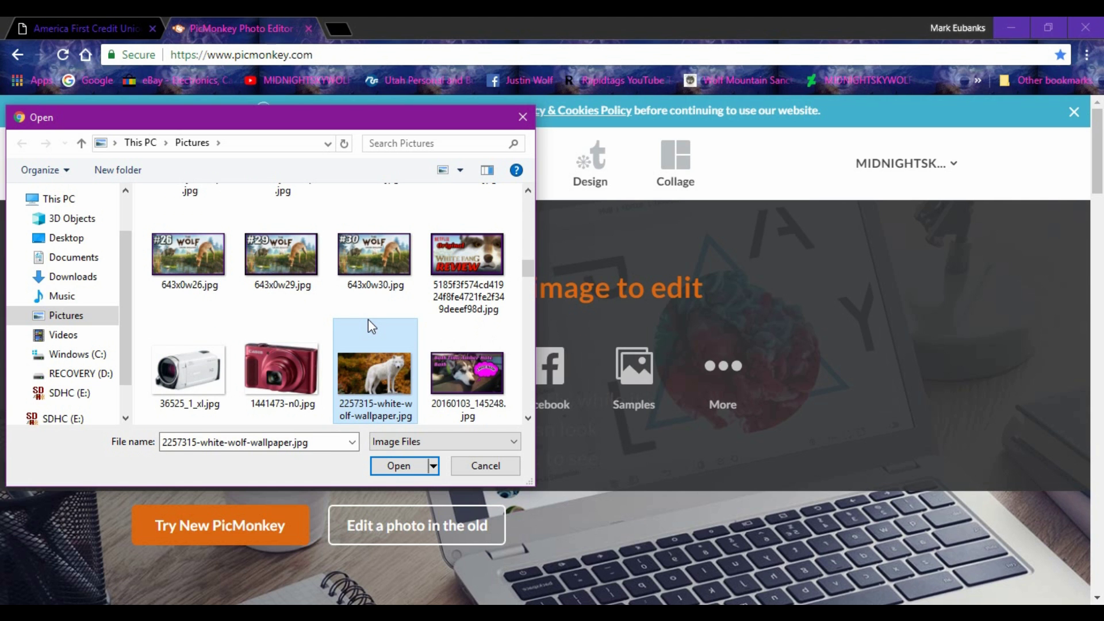
key("Down")
key("Down")
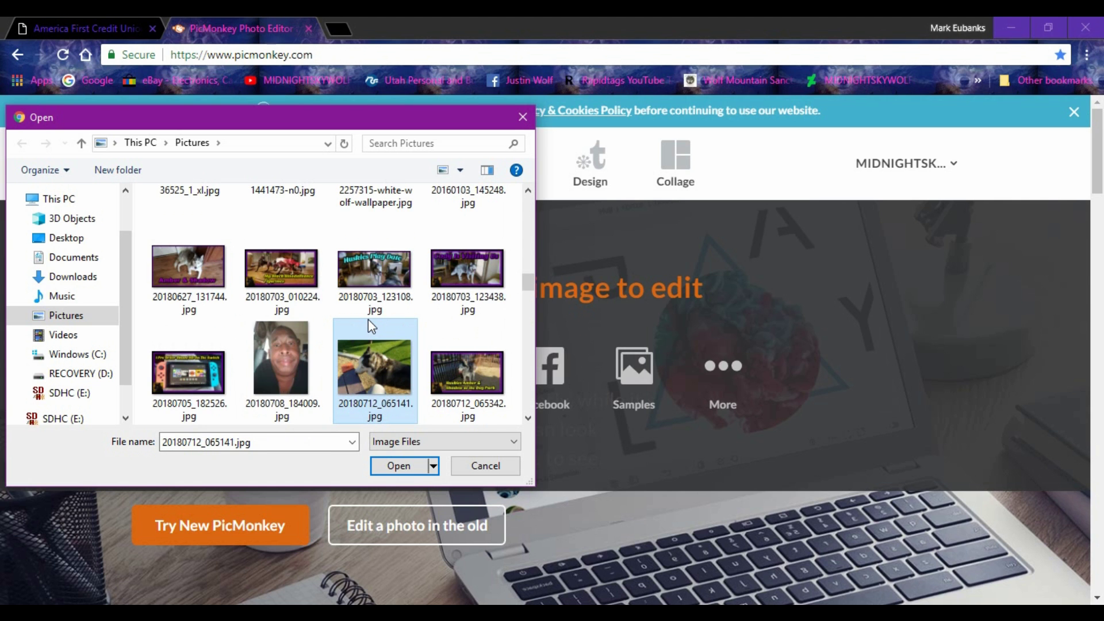
key("Down")
key("Down")
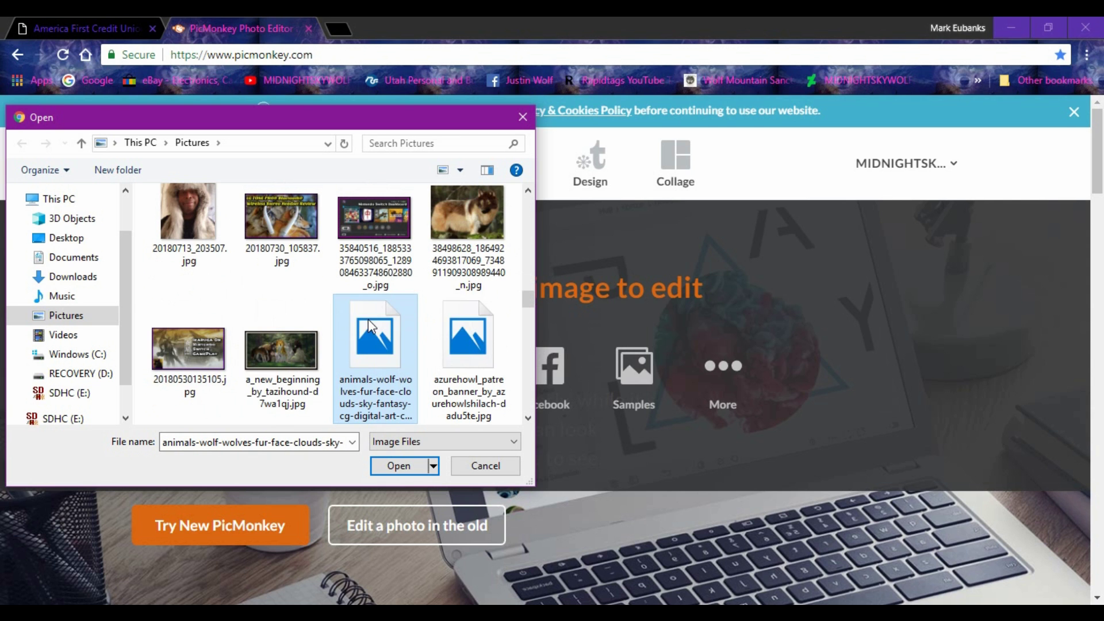
key("Down")
key("Down")
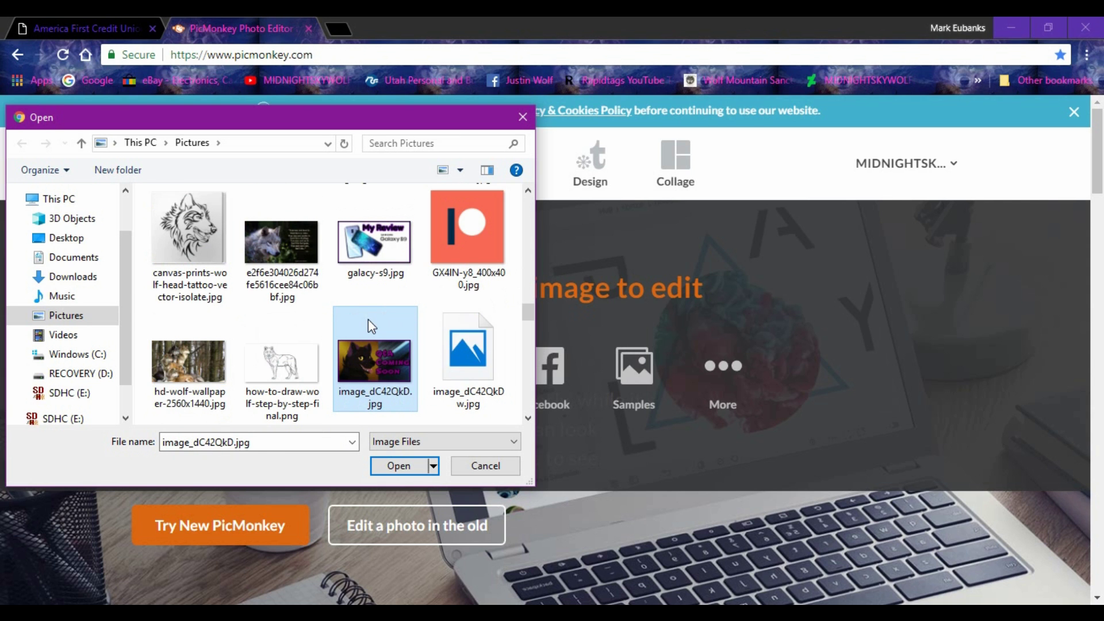
key("Down")
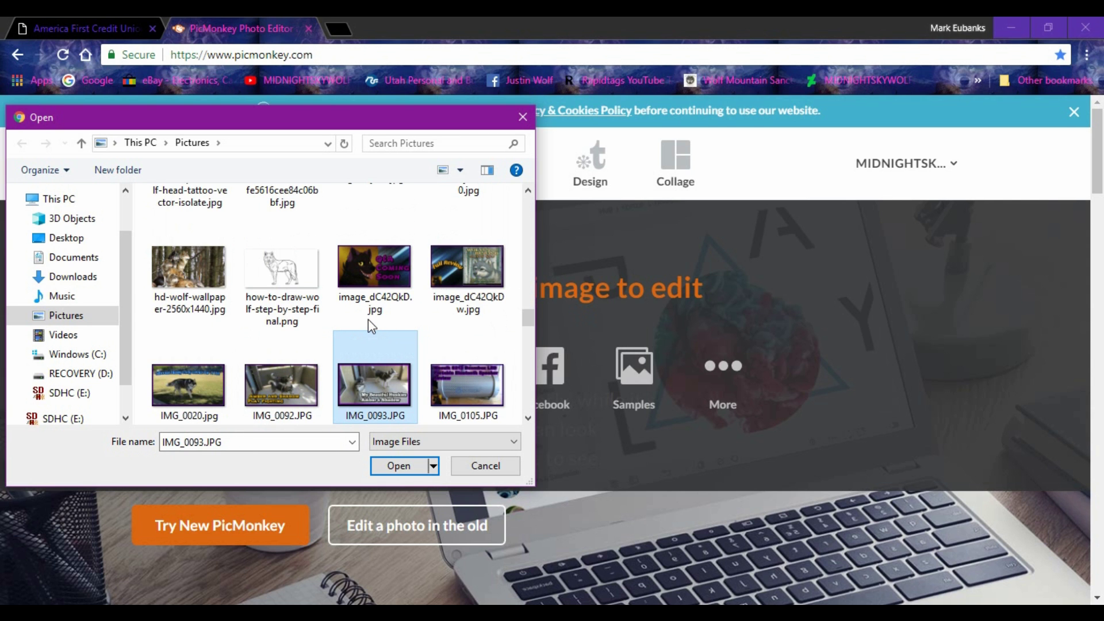
key("Down")
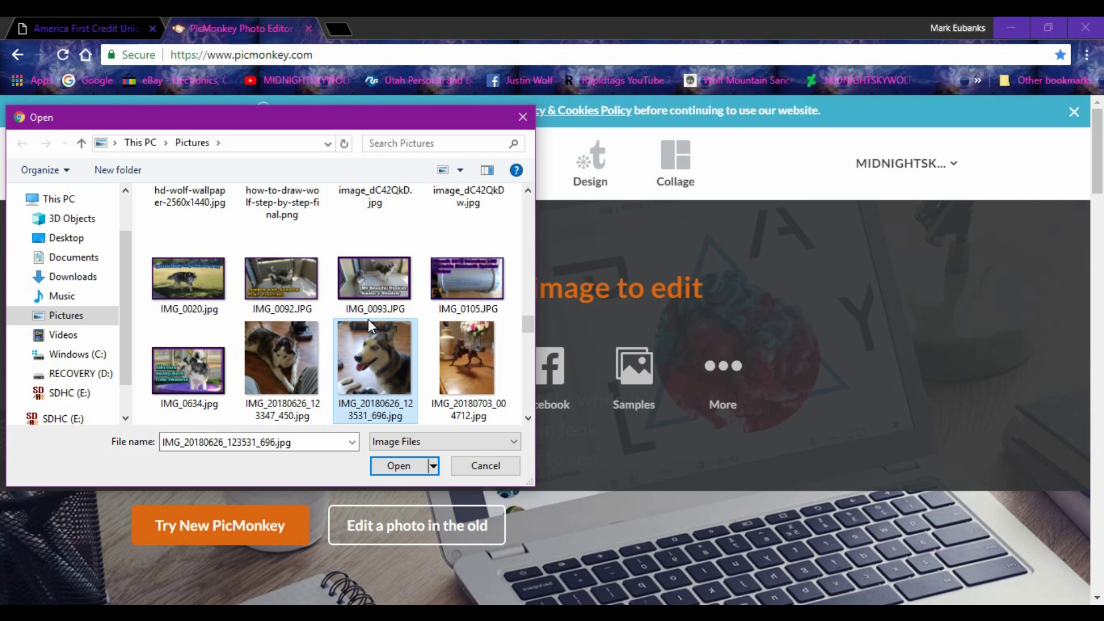
key("Down")
key("Down")
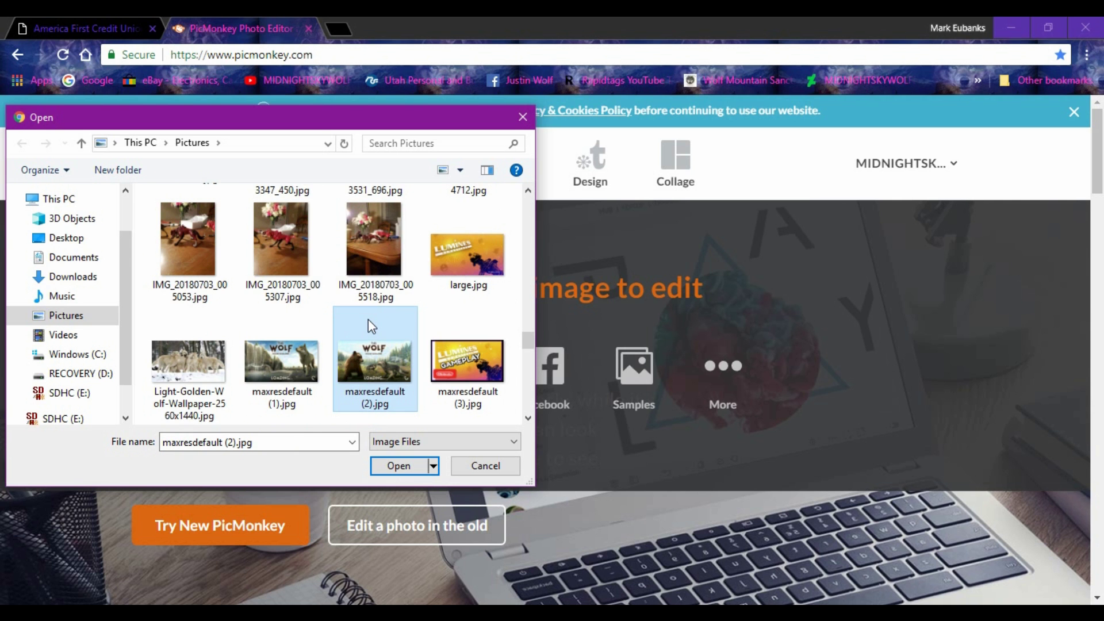
key("Down")
key("Down")
key("Down")
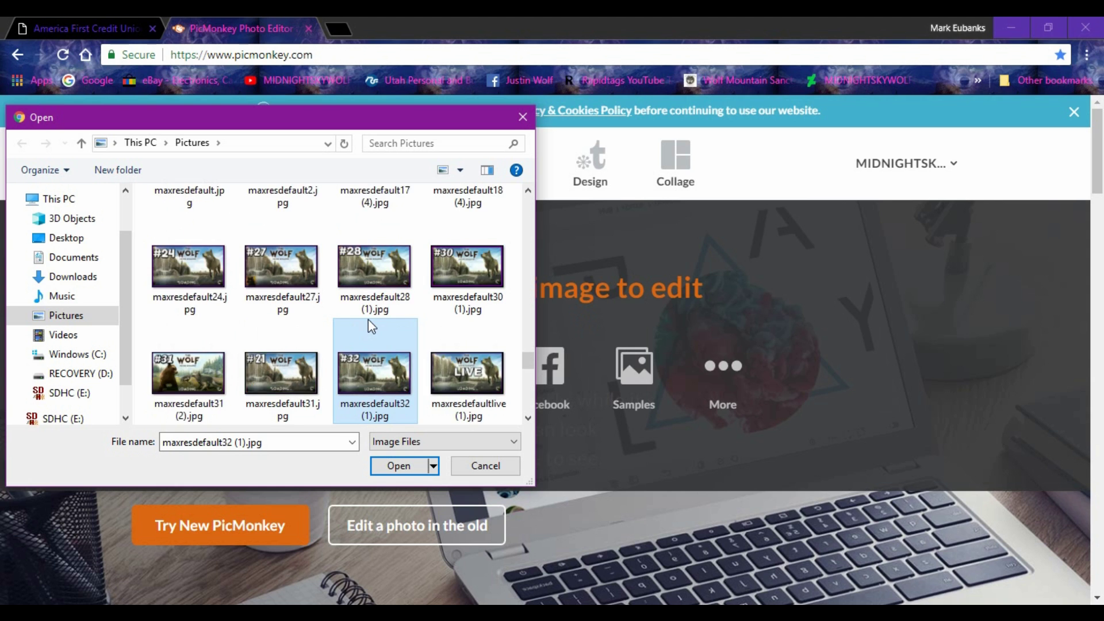
key("Down")
key("Down")
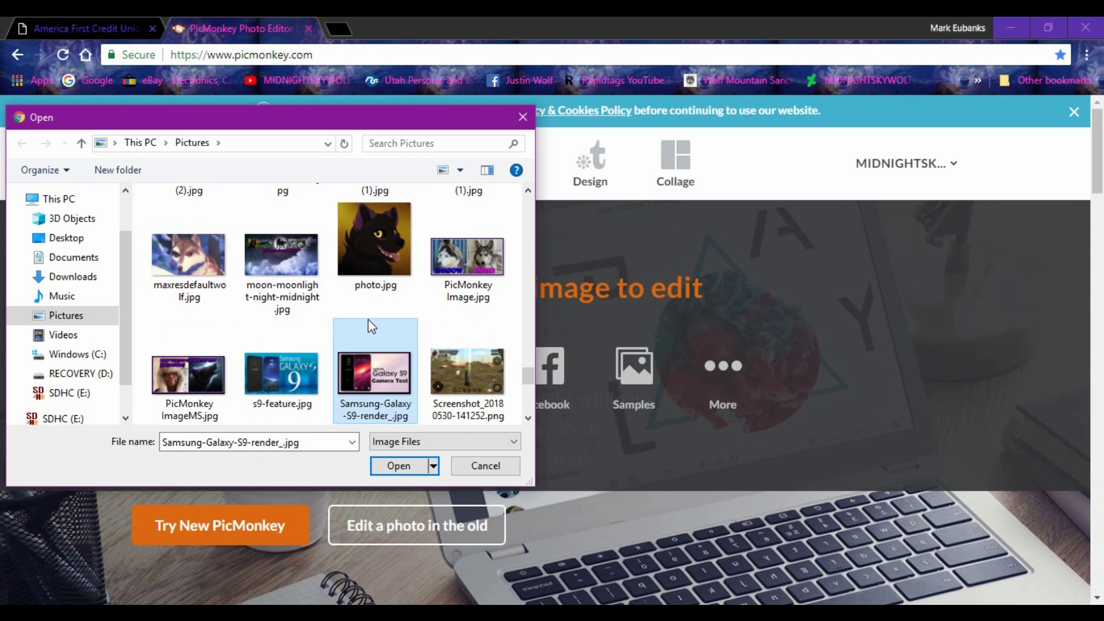
key("Down")
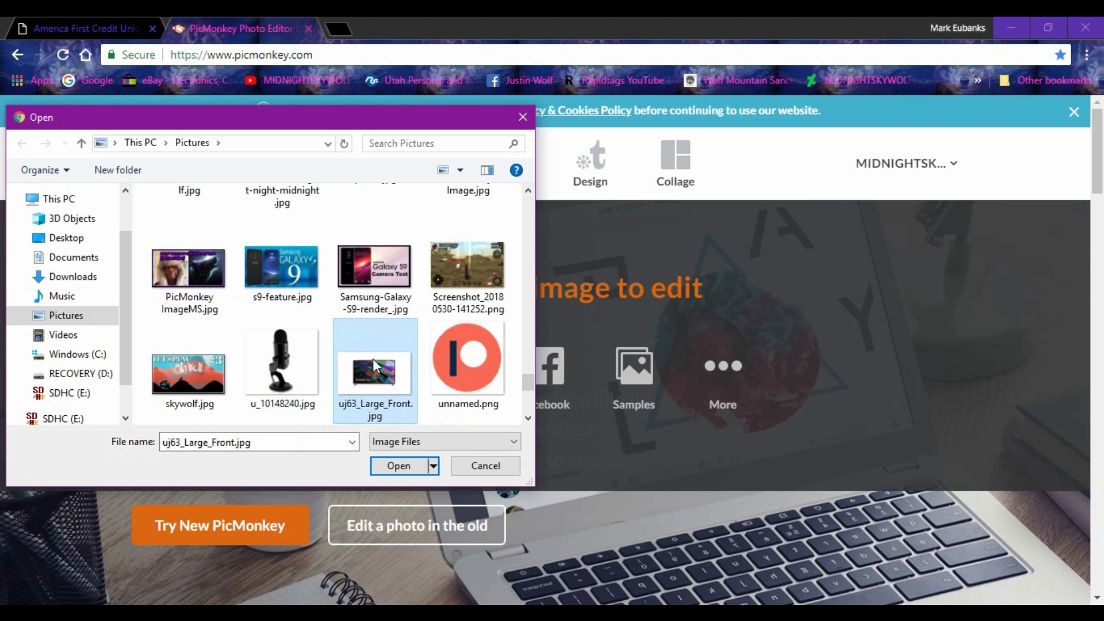
left_click(393, 467)
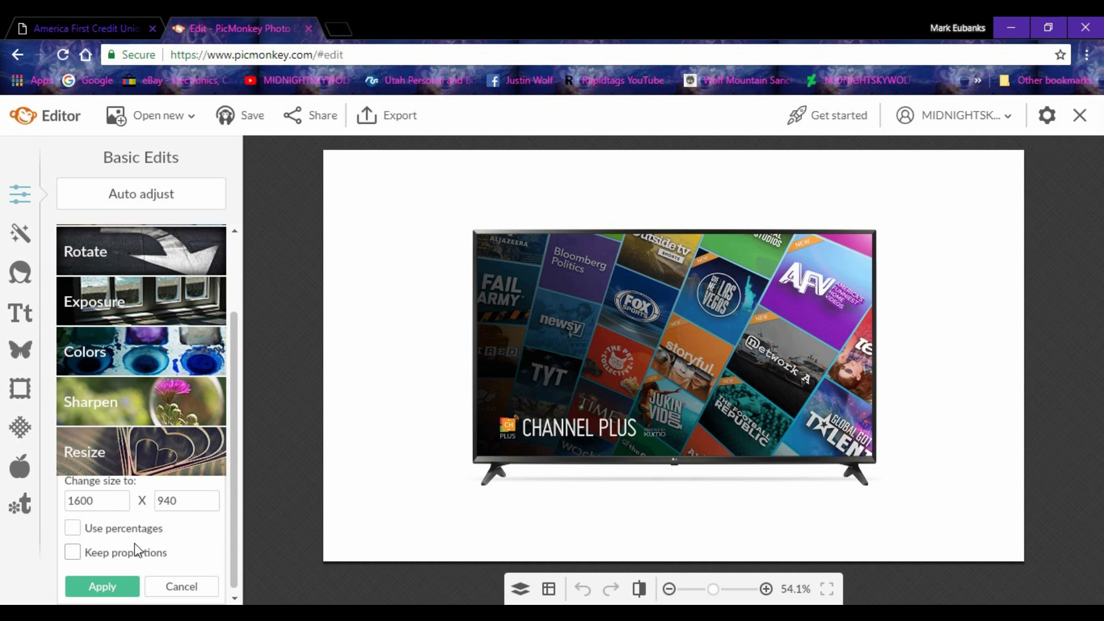
- Try to resize the TV image to a width of 1280 pixels without keeping proportions
left_click(103, 501)
key("BackSpace")
key("BackSpace")
key("BackSpace")
type("1280")
left_click(102, 584)
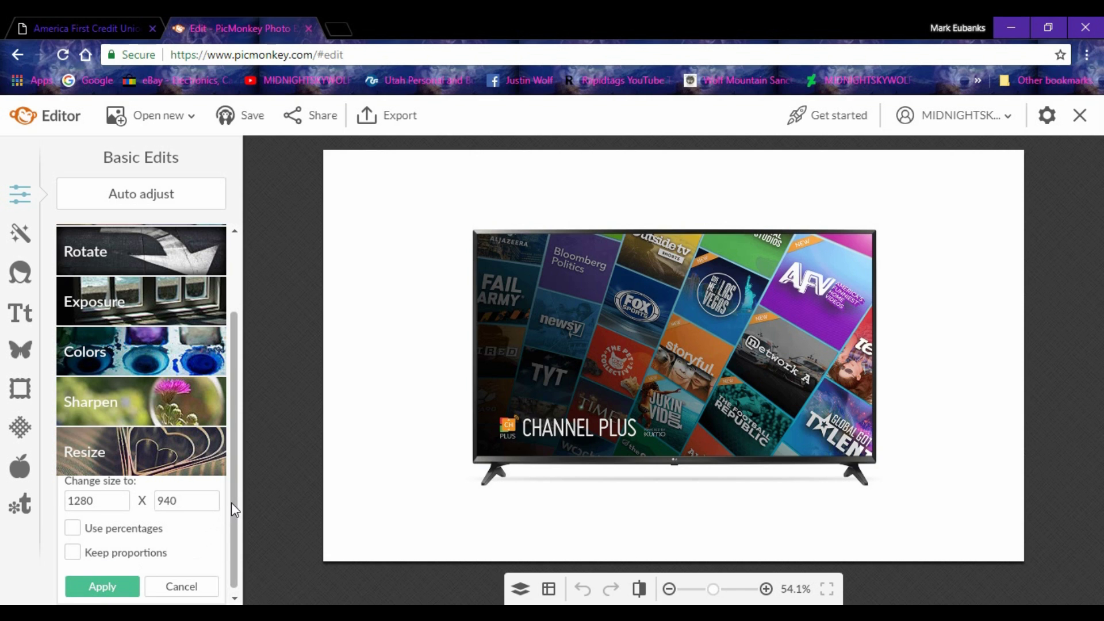
left_click_drag(231, 502, 225, 552)
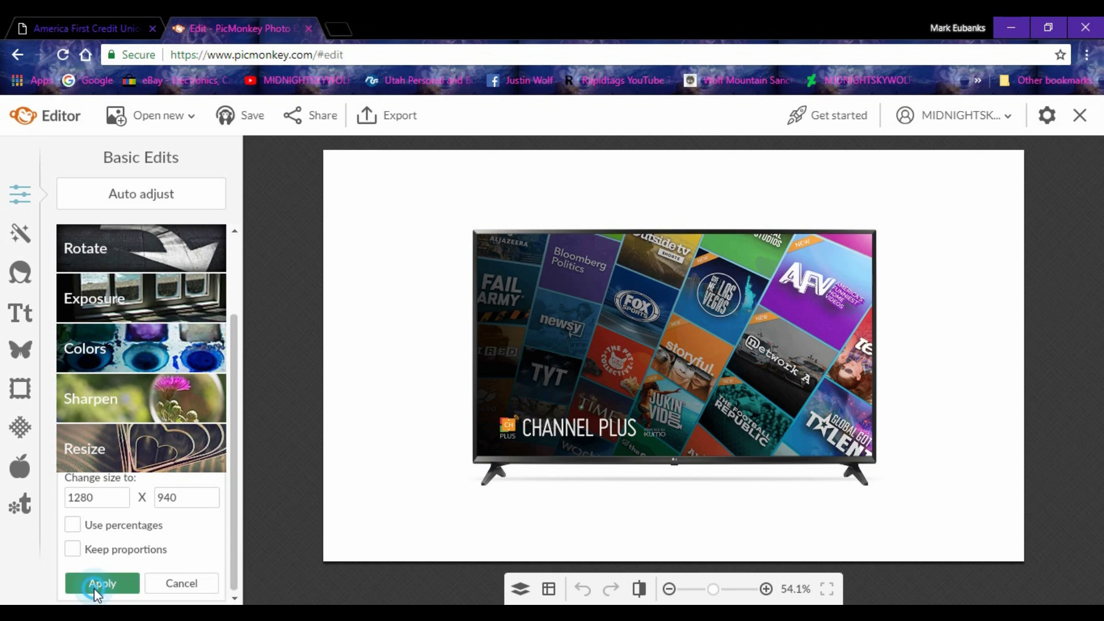
left_click(179, 584)
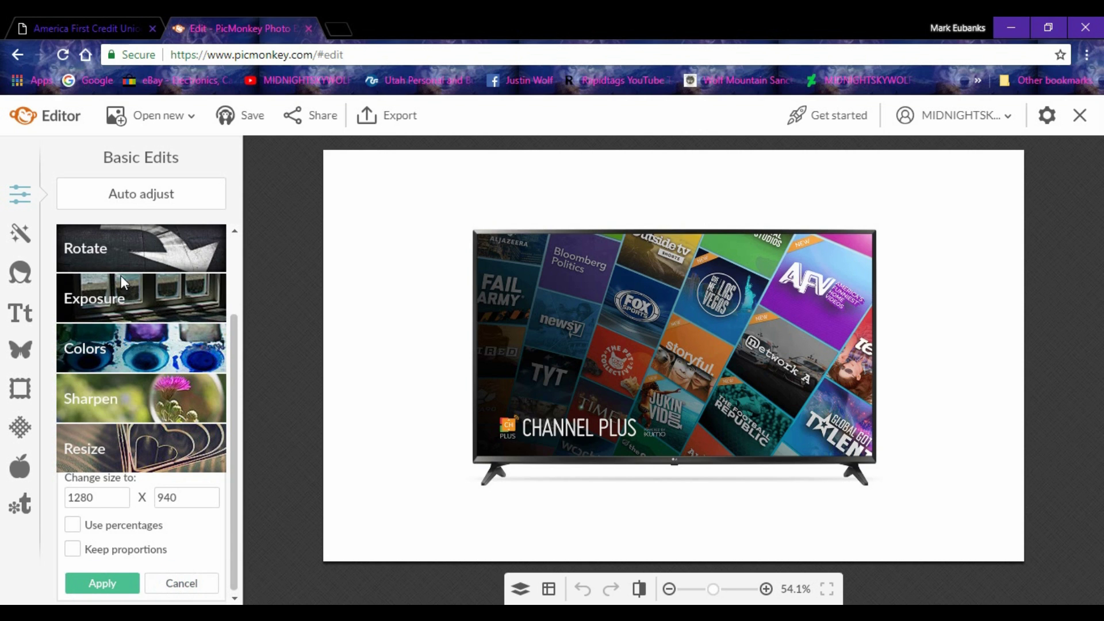
- Reload the site and restart the photo editor, dismissing the file picker without choosing an image
left_click(62, 56)
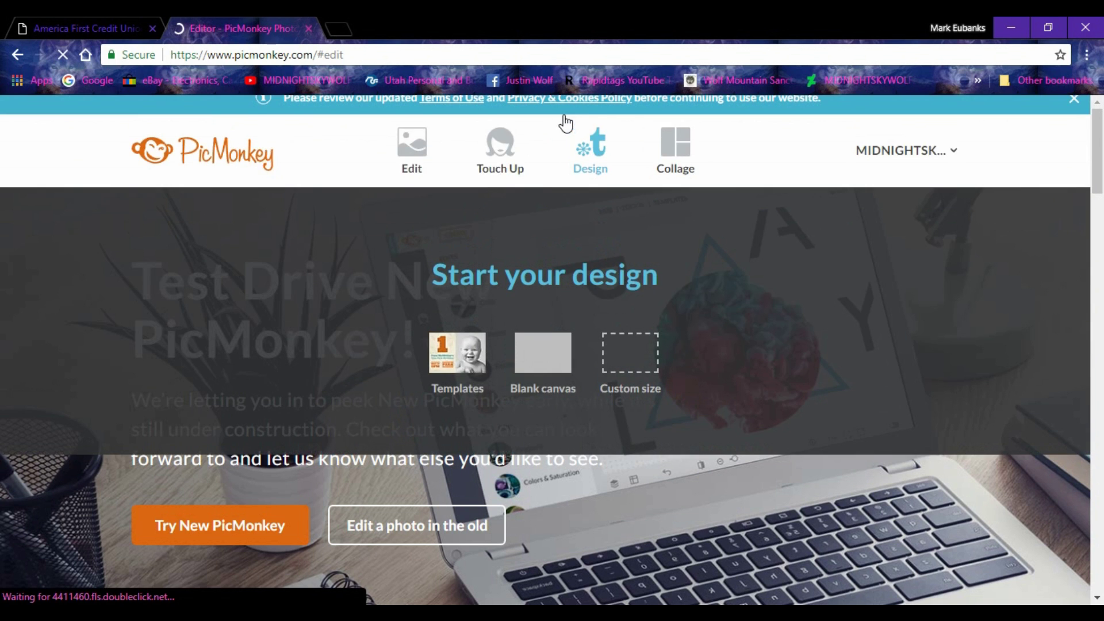
left_click(408, 183)
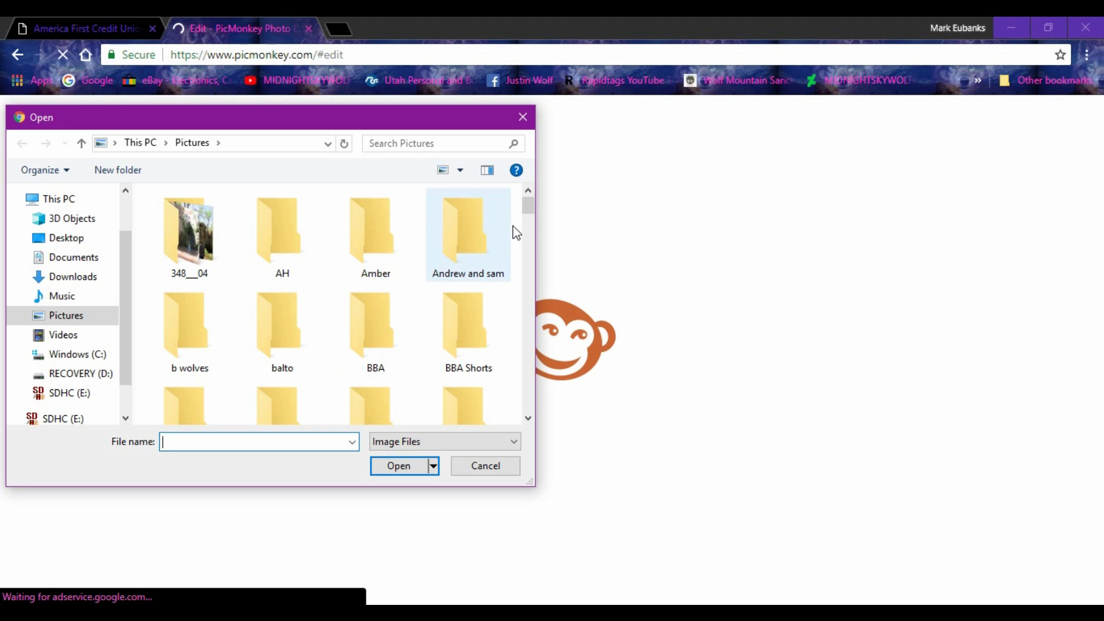
left_click(523, 117)
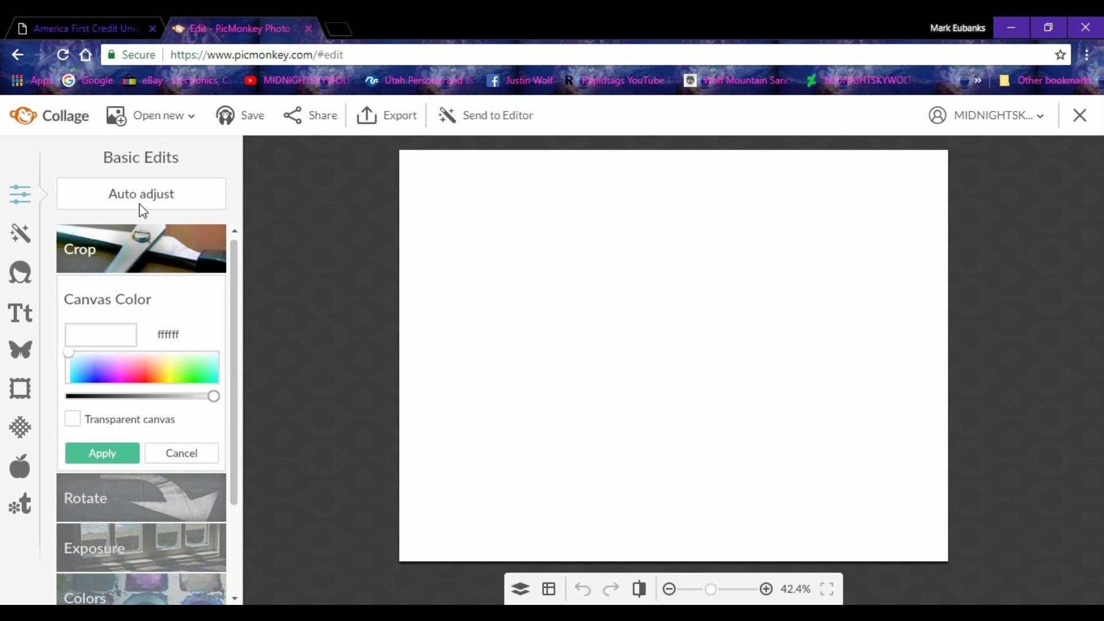
- Open uj63_Large_Front.jpg from the computer's Pictures folder as a new image in the reloaded editor
left_click(183, 124)
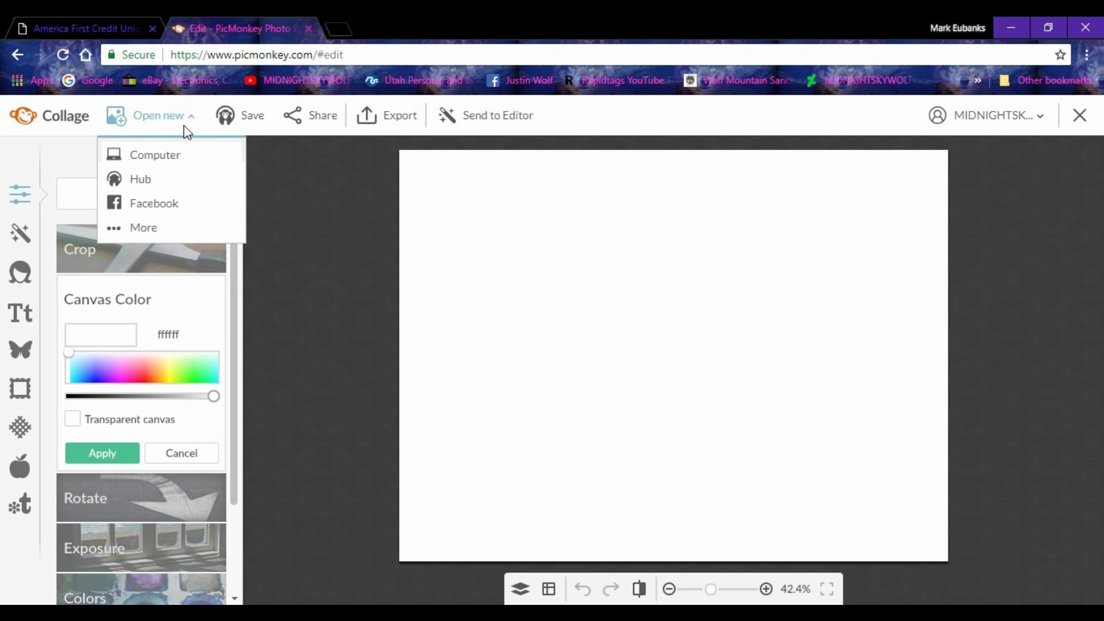
left_click(167, 153)
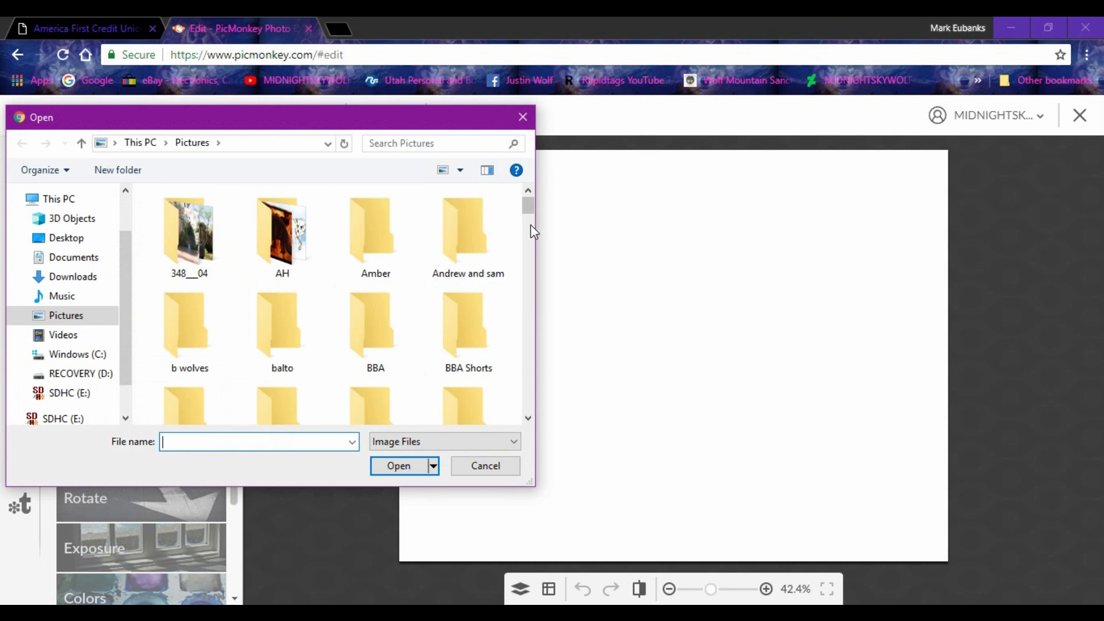
left_click_drag(523, 205, 517, 443)
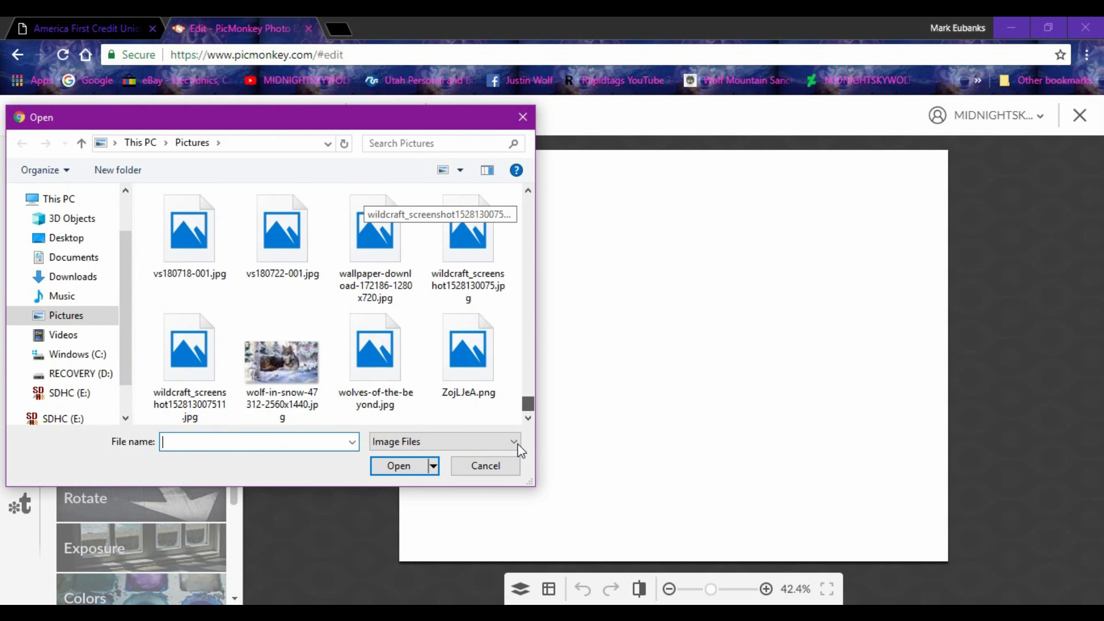
left_click(396, 378)
key("Up")
key("Up")
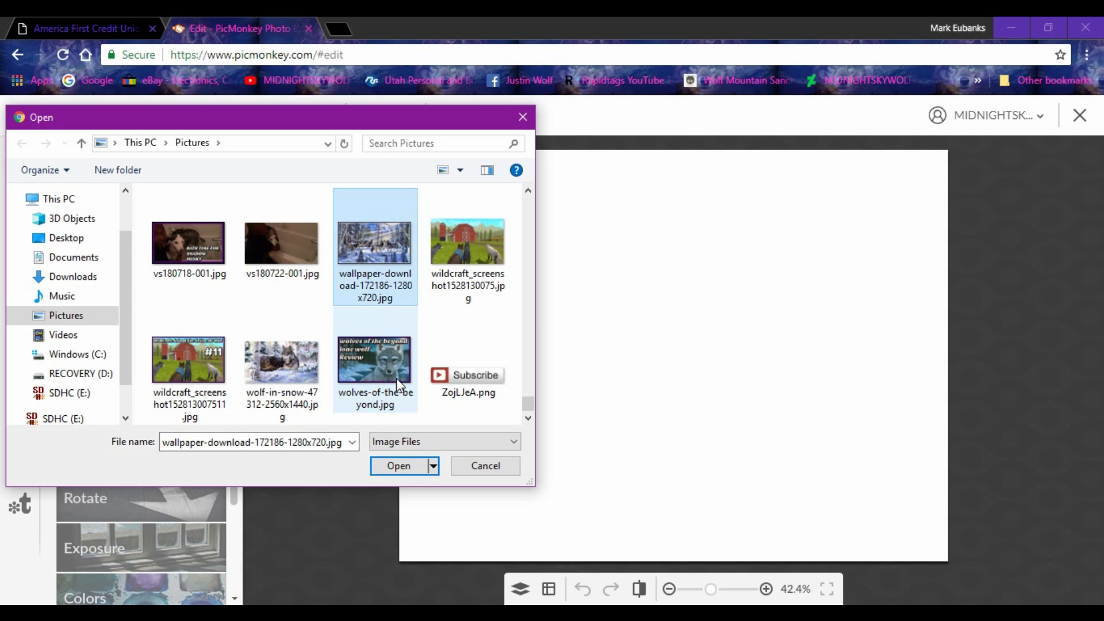
key("Up")
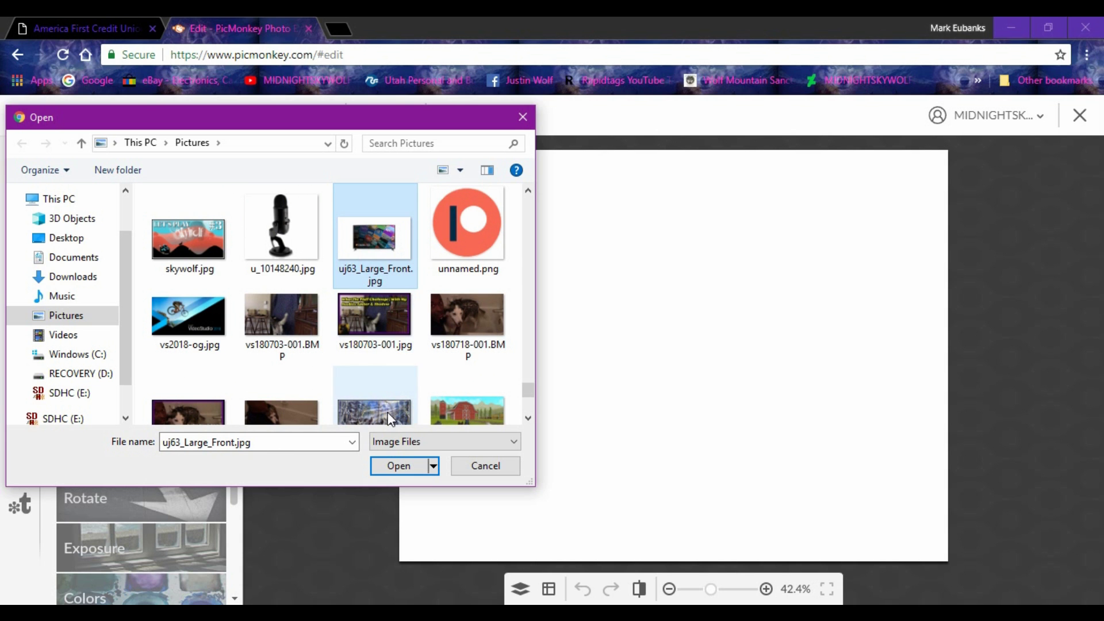
left_click(388, 466)
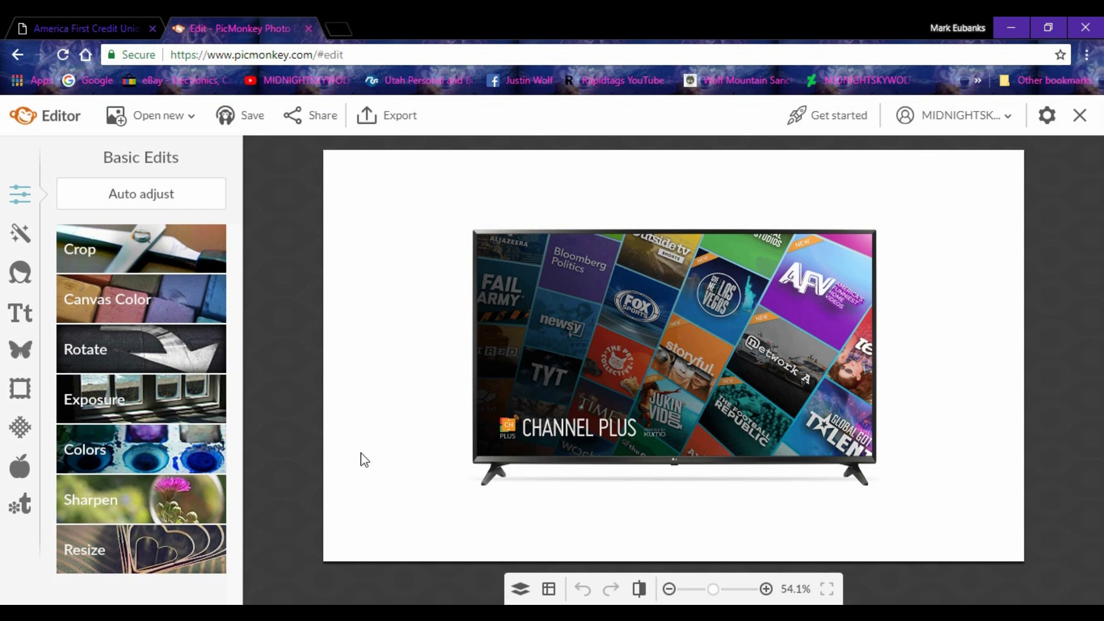
- Resize the image to a width of 1280 pixels with its proportions kept
left_click(119, 543)
left_click(115, 501)
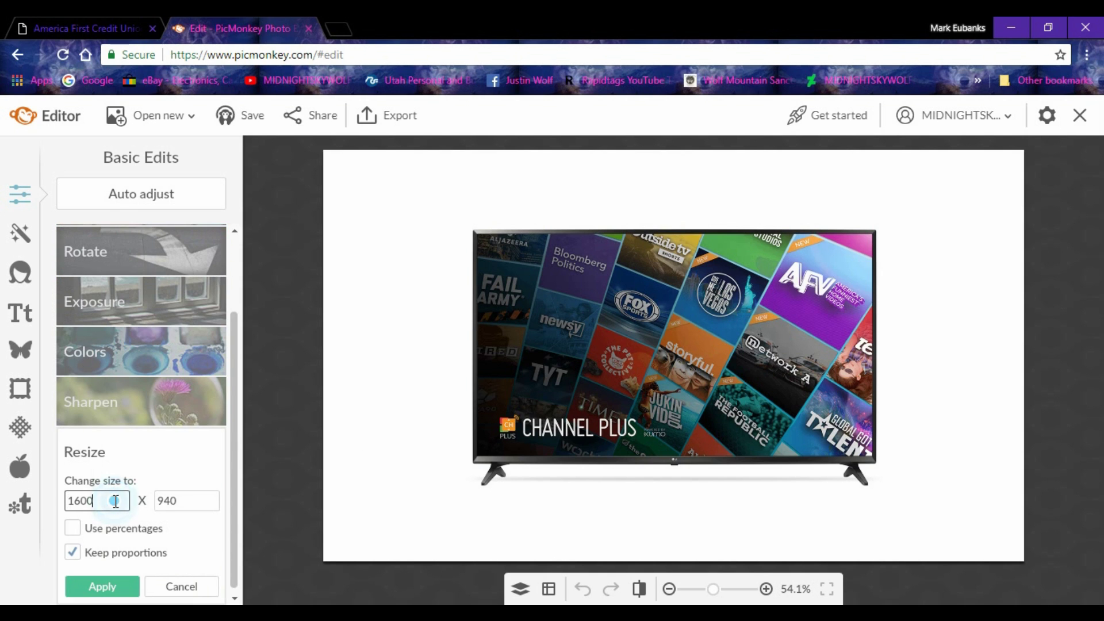
key("BackSpace")
key("BackSpace")
key("BackSpace")
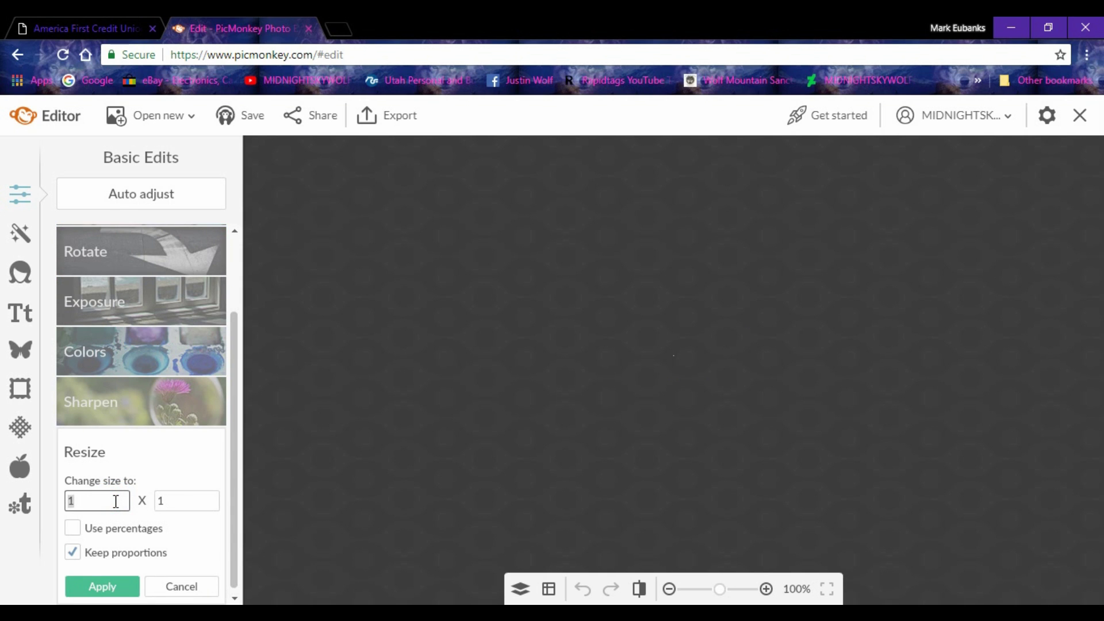
type("1280")
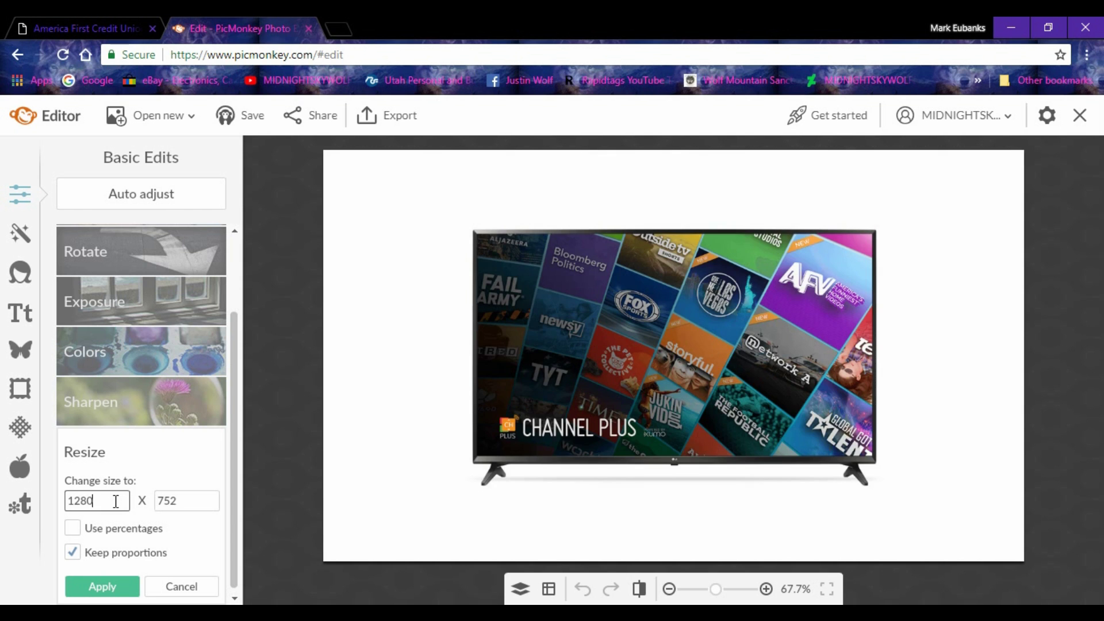
left_click(109, 582)
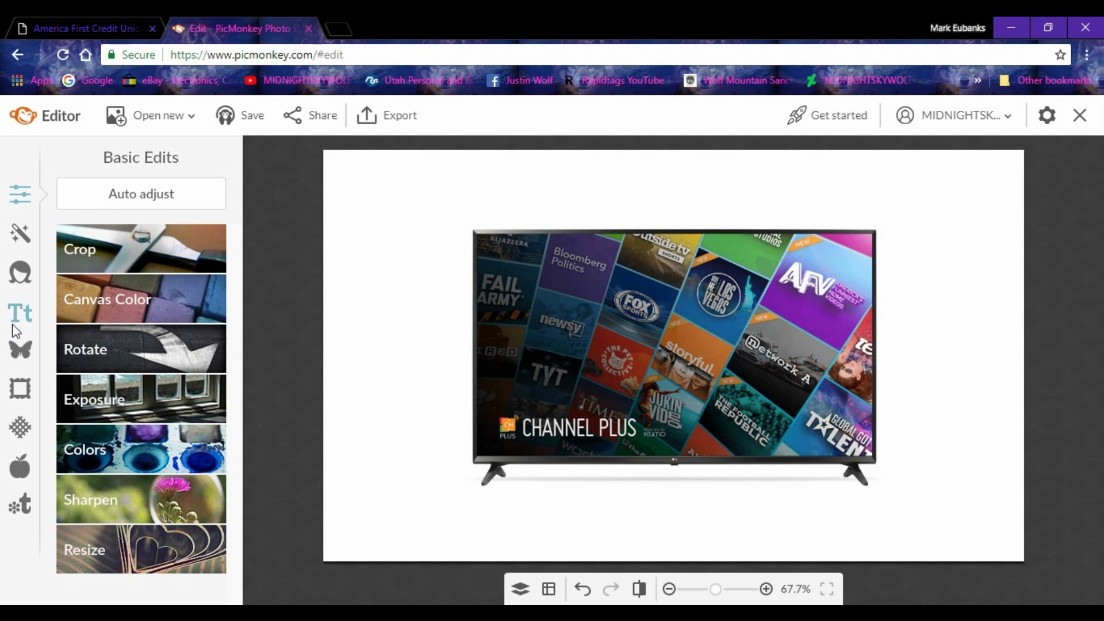
- Start a Simple Edge frame on the TV image with outer thickness 10 and inner thickness 10
left_click(19, 389)
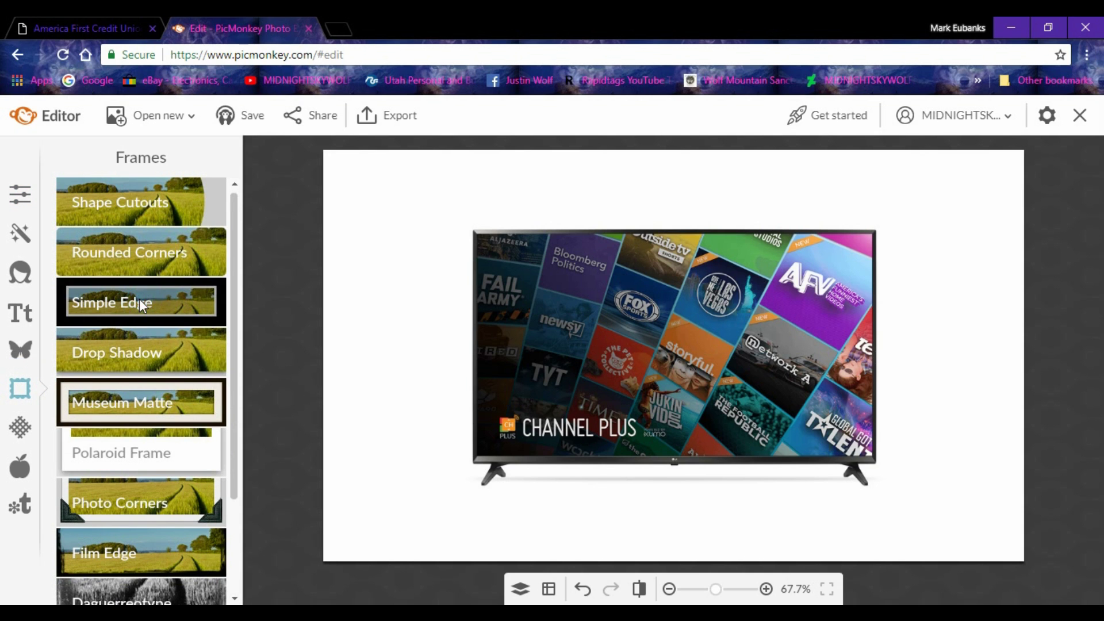
left_click(141, 303)
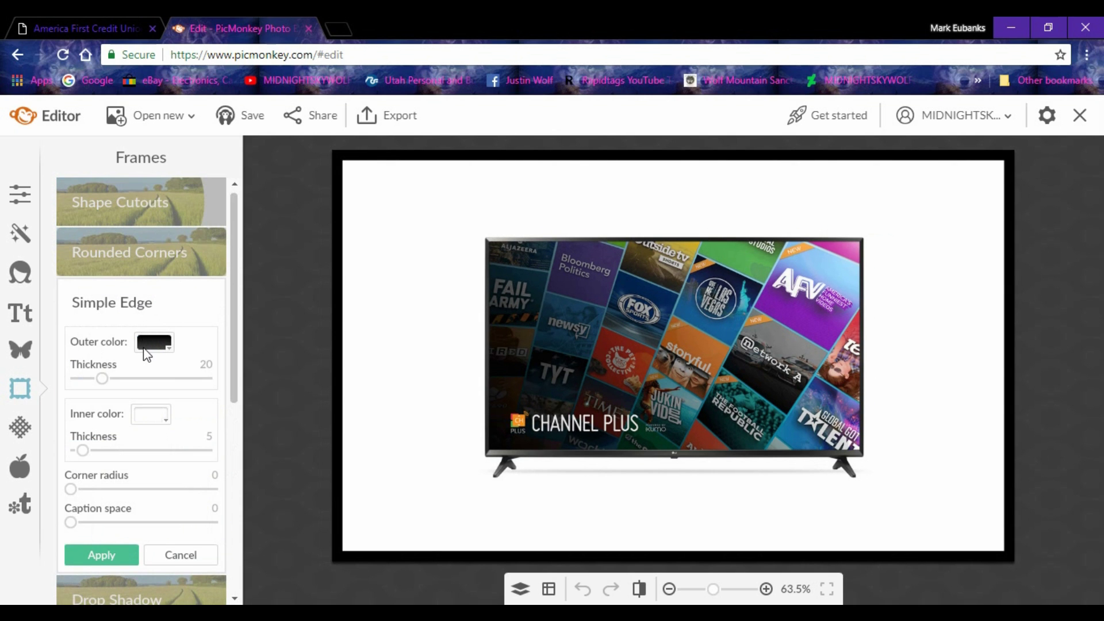
left_click(103, 377)
left_click_drag(103, 377, 91, 381)
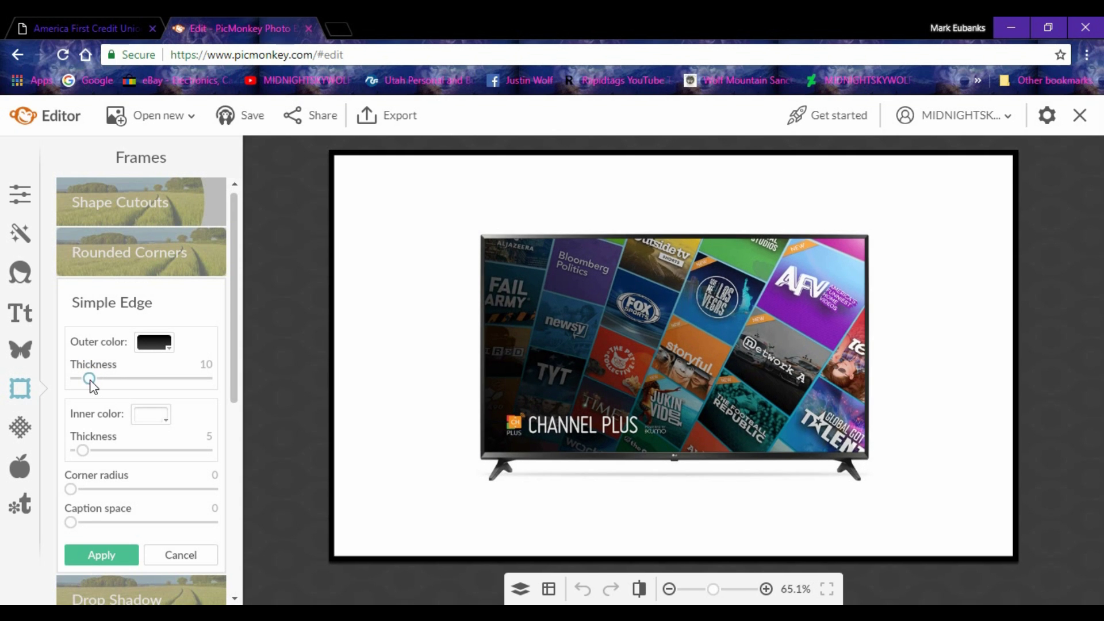
left_click(84, 449)
left_click_drag(90, 454, 93, 453)
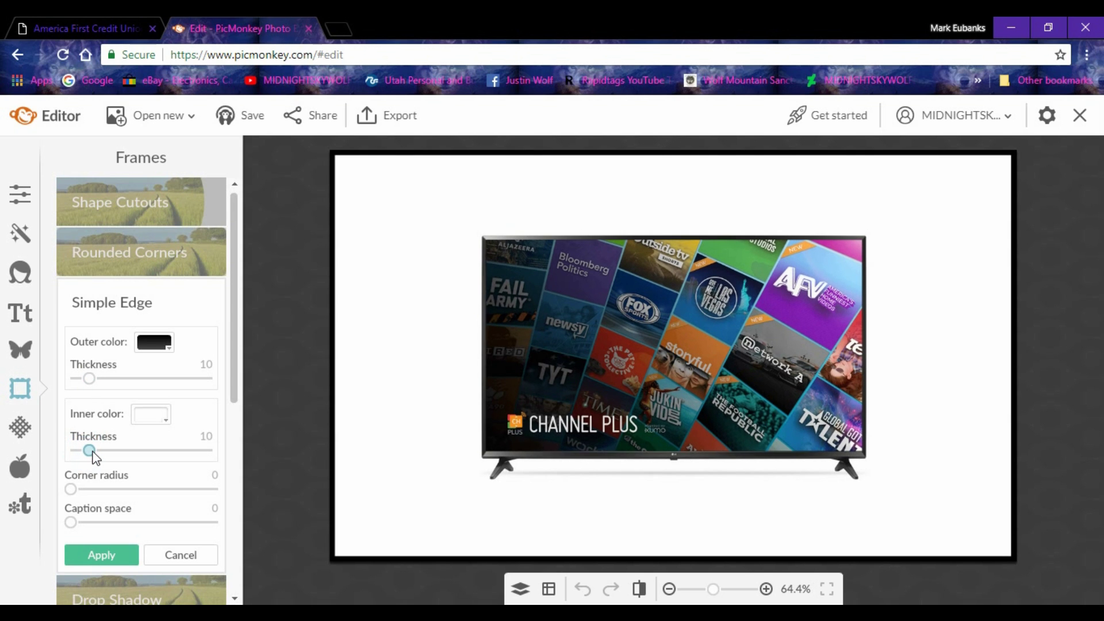
- Set the frame's inner color to purple 7100aa and apply the Simple Edge frame
left_click(154, 420)
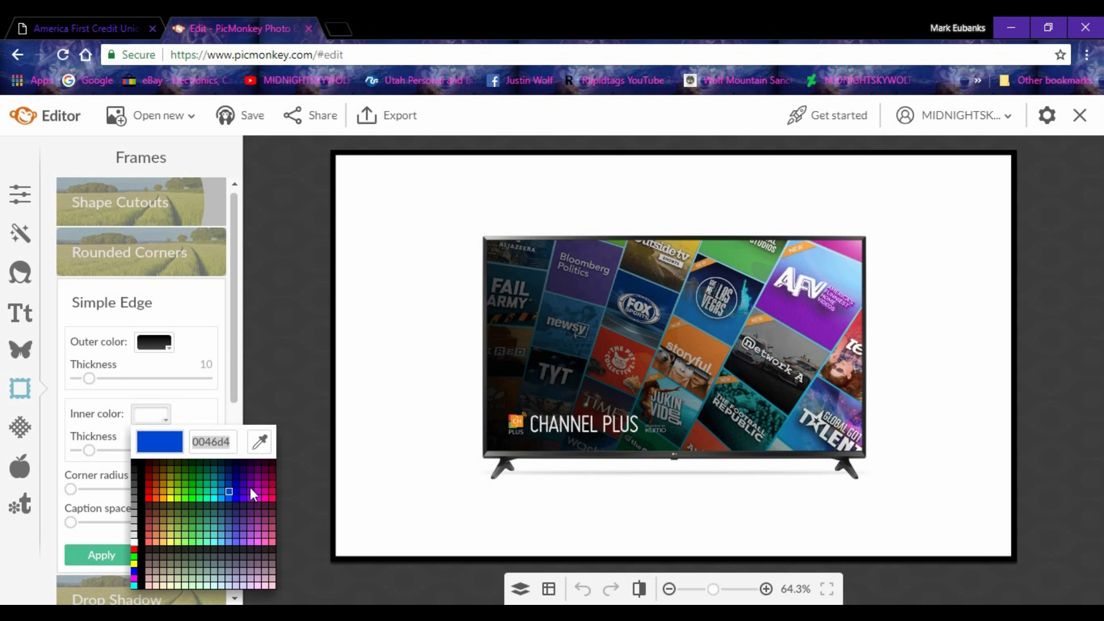
left_click(251, 484)
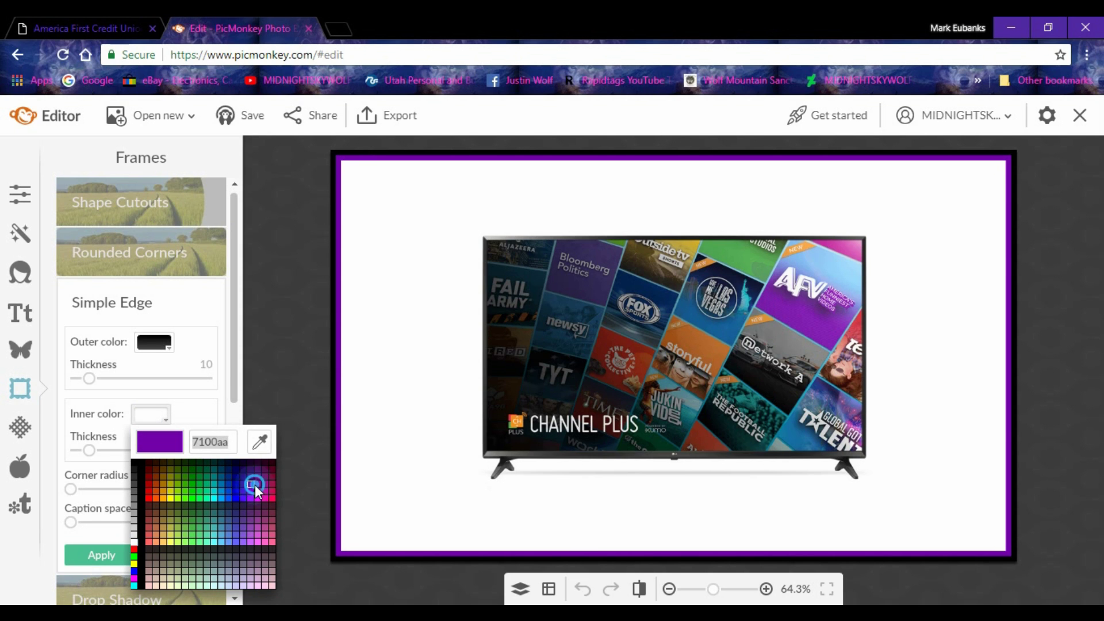
left_click(254, 484)
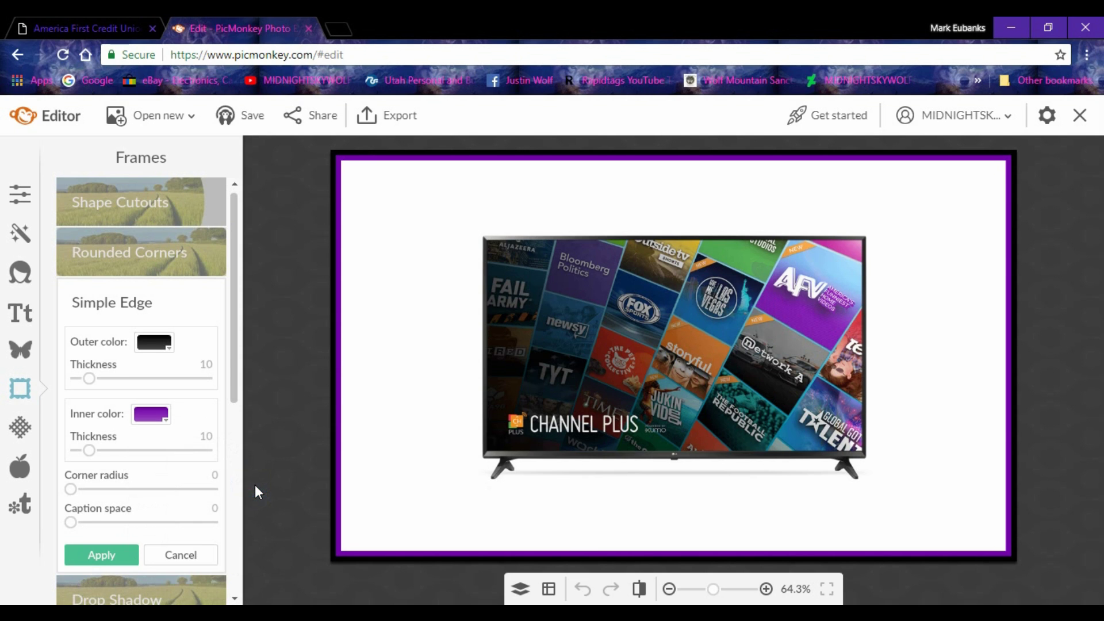
left_click(108, 553)
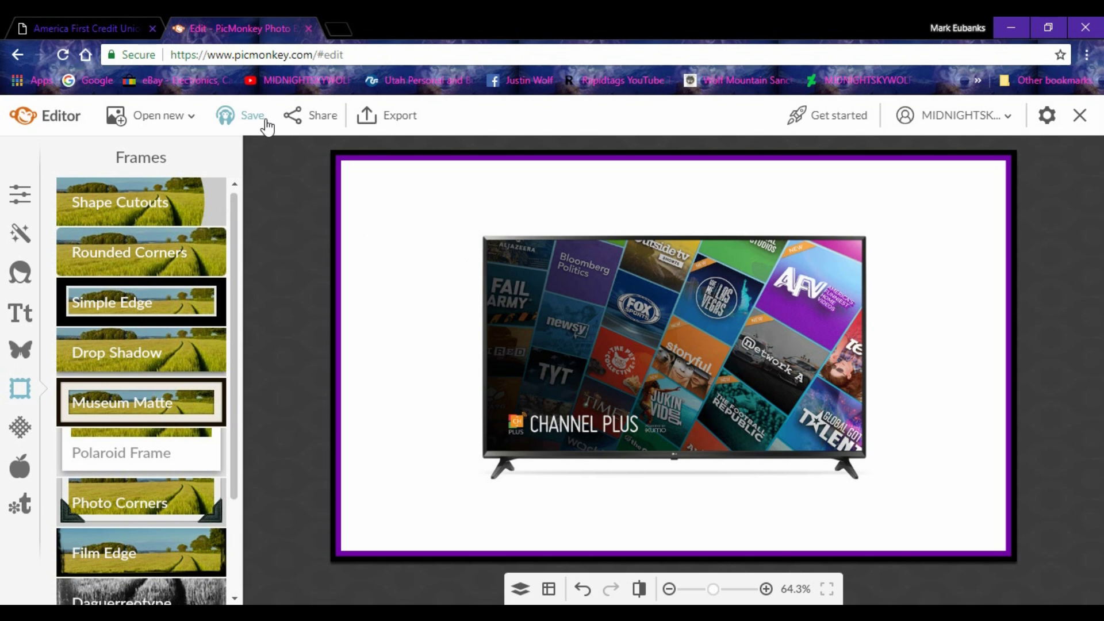
- Open the text tools for the framed TV image
left_click(24, 316)
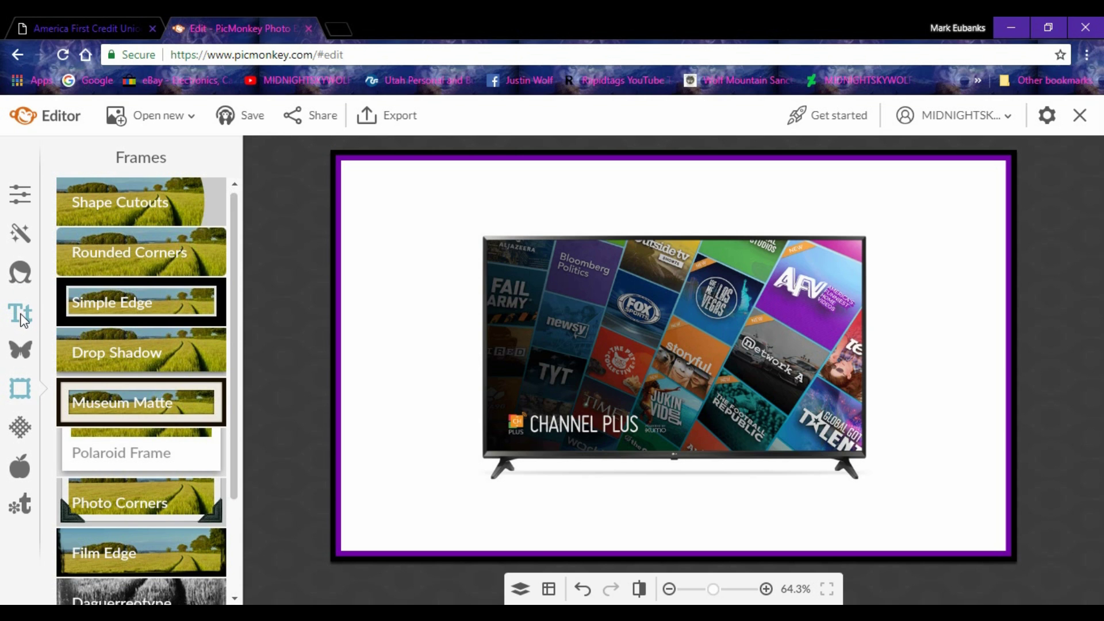
left_click(23, 318)
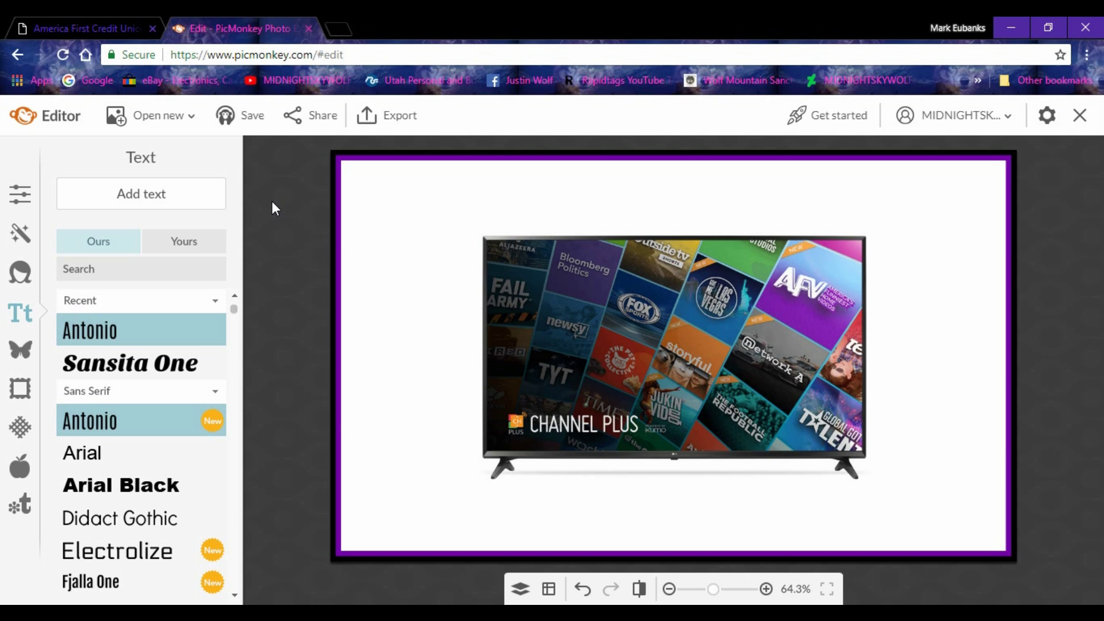
- In a new browser tab, reopen the recently closed Google search for "65UJ6300 4K UHD HDR Smart LED TV - 65" 1280x720"
left_click(337, 27)
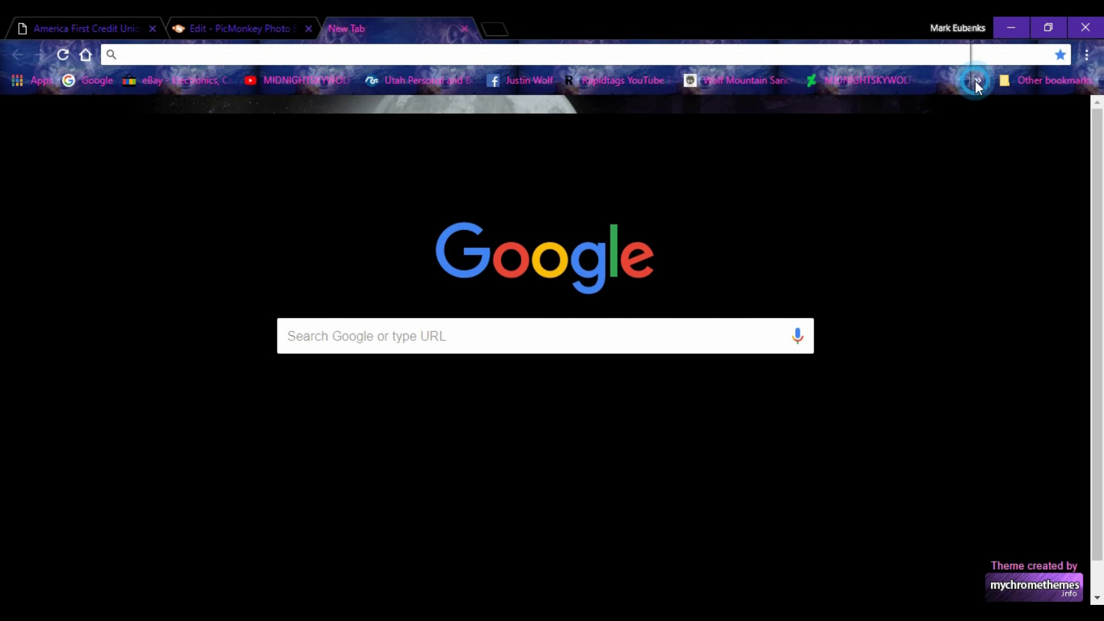
left_click(977, 81)
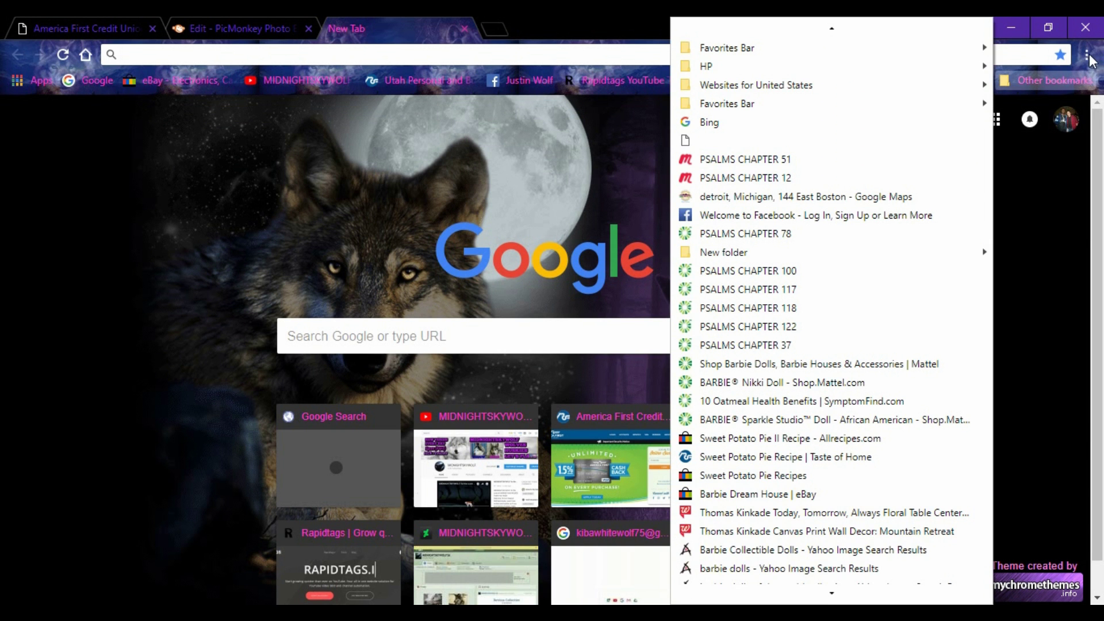
left_click(1086, 55)
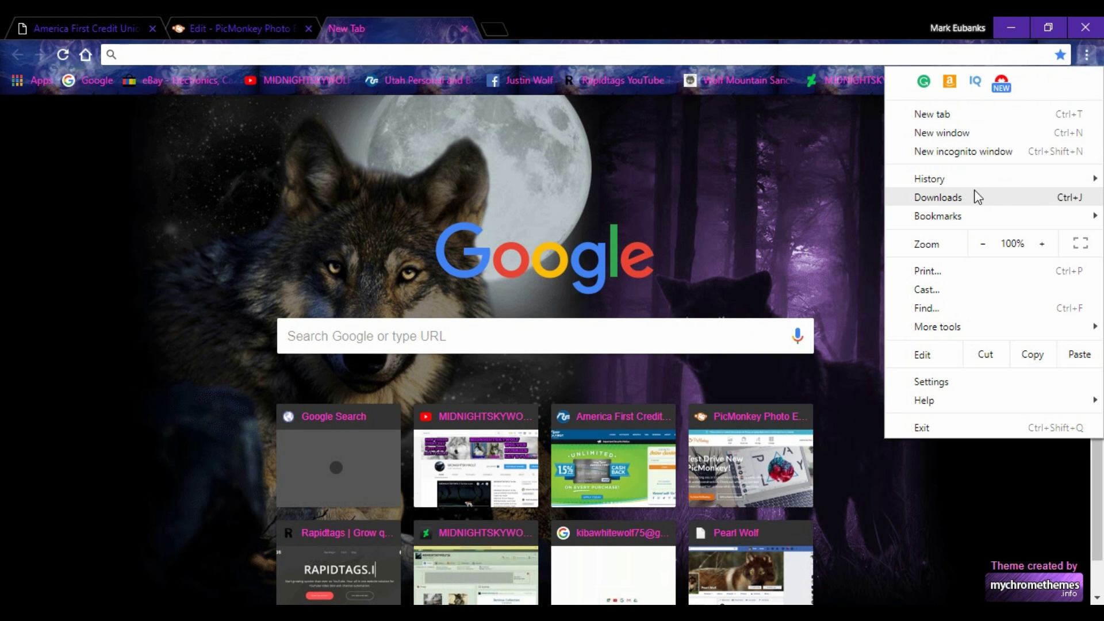
mouse_move(975, 184)
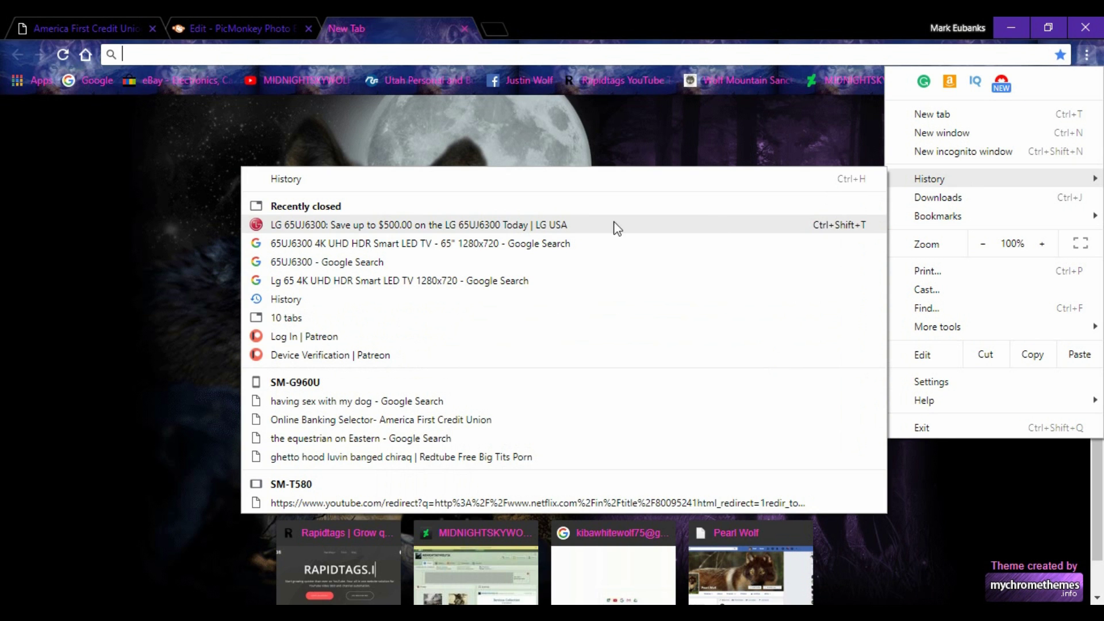
left_click(551, 246)
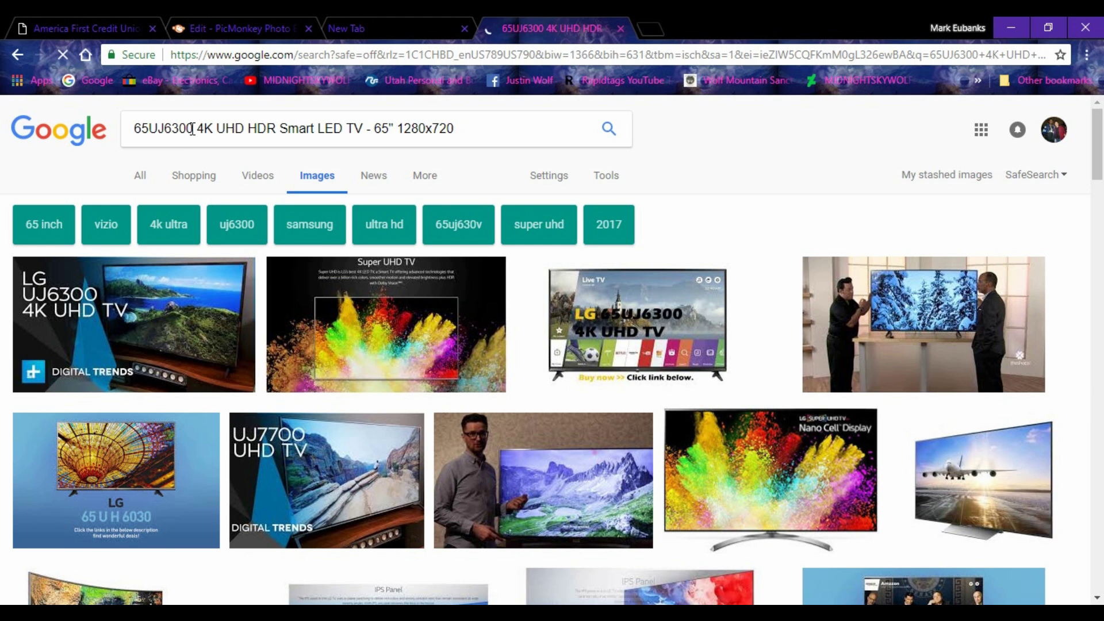
- Replace the model number 65UJ6300 at the start of the search query with LG
left_click(197, 127)
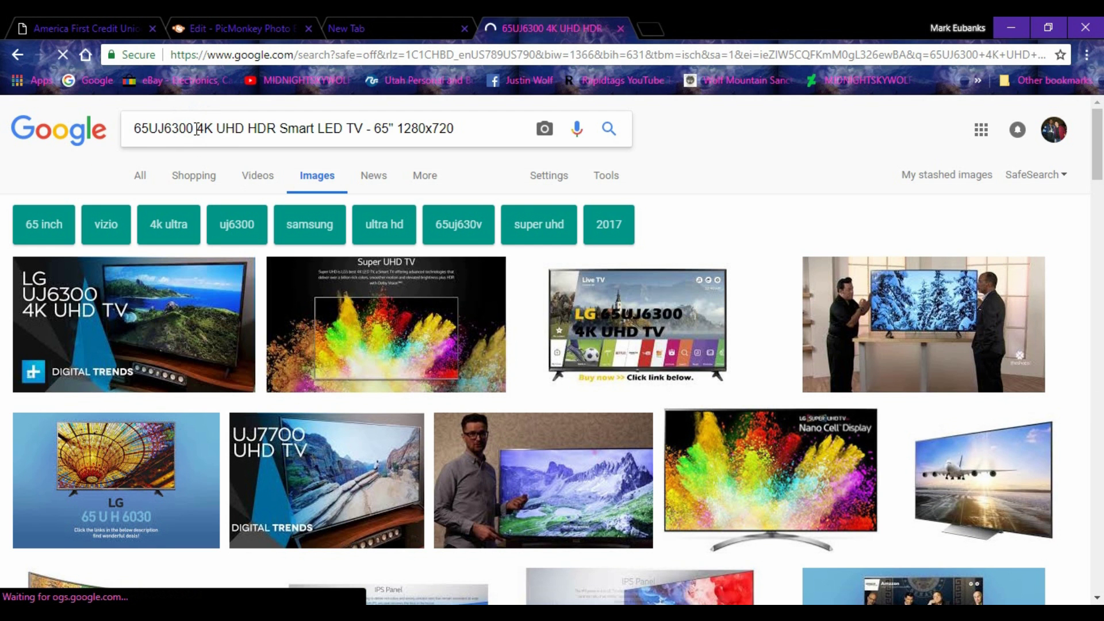
key("BackSpace")
key("BackSpace")
key("BackSpace")
key("BackSpace")
key("BackSpace")
key("BackSpace")
key("BackSpace")
key("BackSpace")
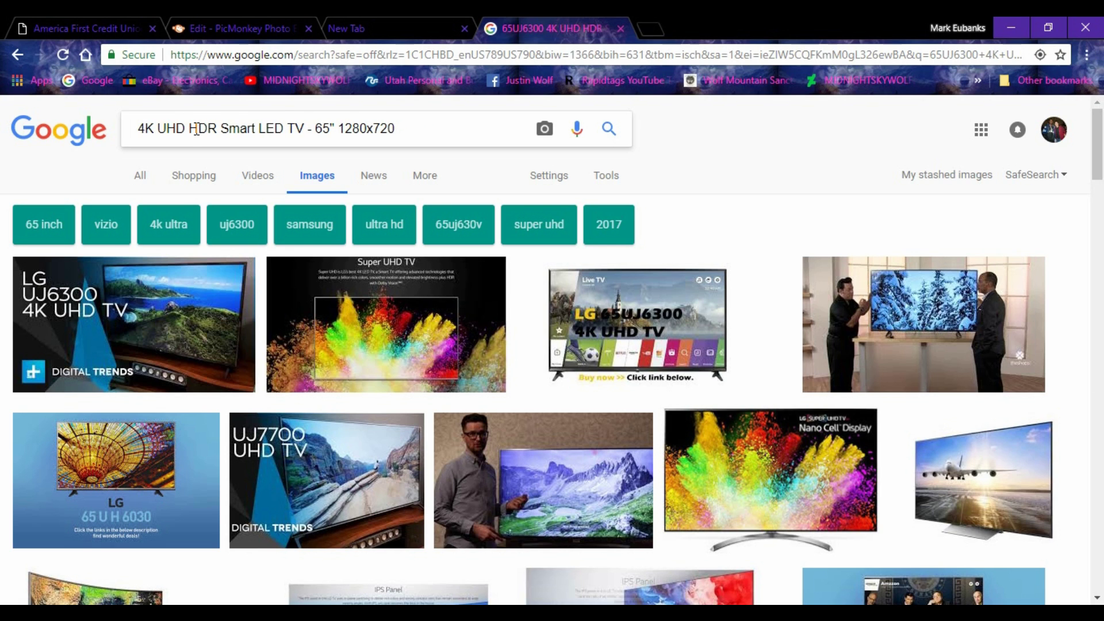
type("L")
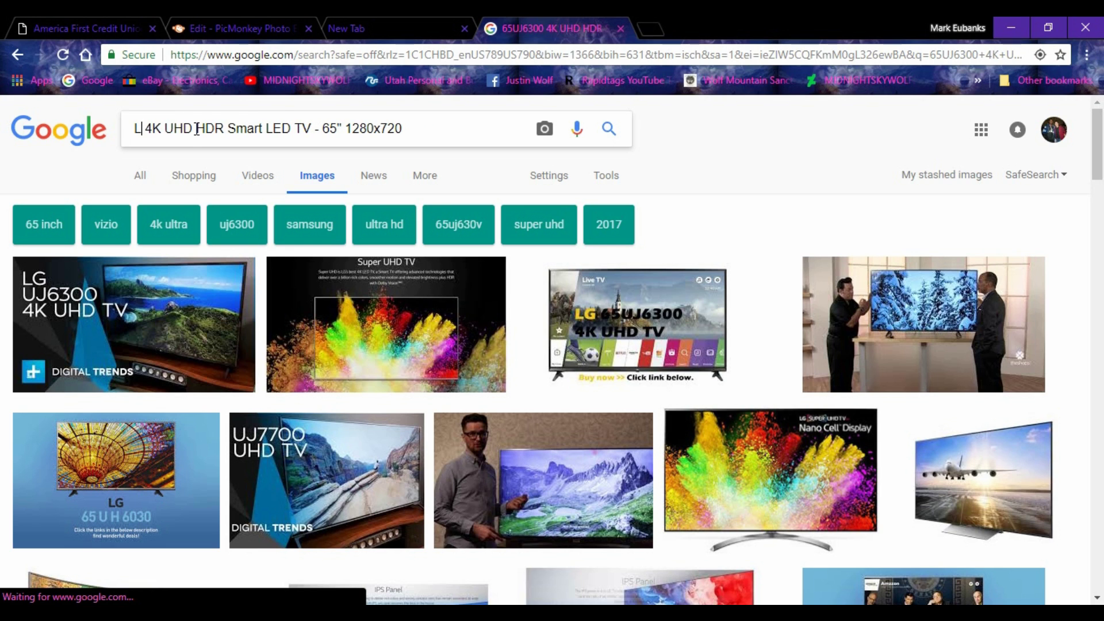
type("G")
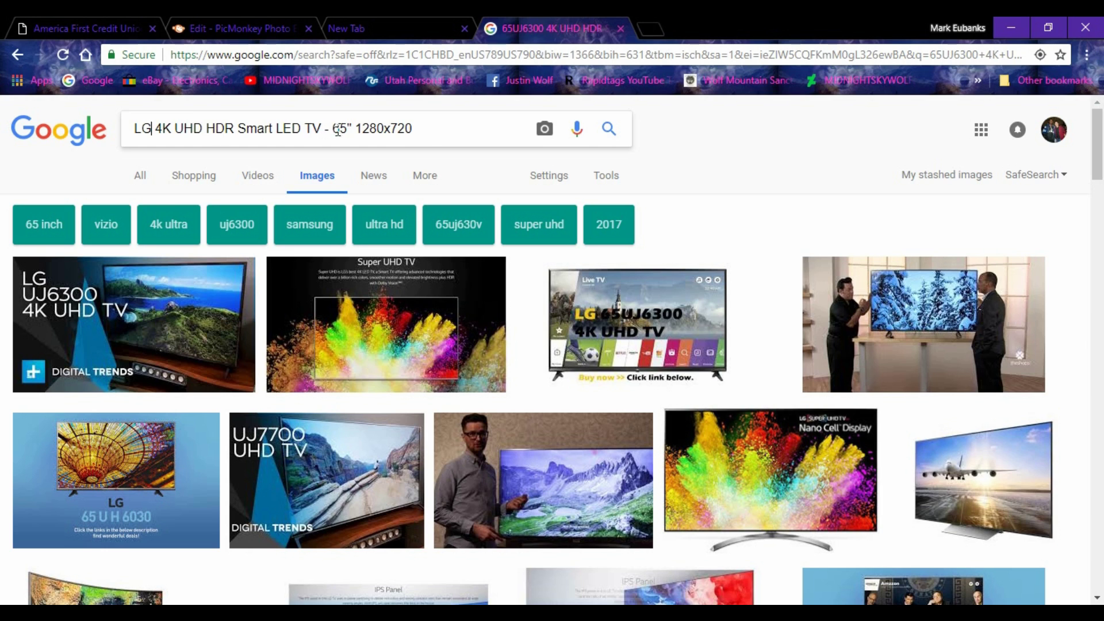
- Remove 1280x720 and the trailing - 65" so that the search query ends with TV
left_click(418, 127)
key("BackSpace")
key("BackSpace")
key("BackSpace")
key("BackSpace")
key("BackSpace")
key("BackSpace")
key("BackSpace")
key("BackSpace")
left_click_drag(356, 130, 133, 129)
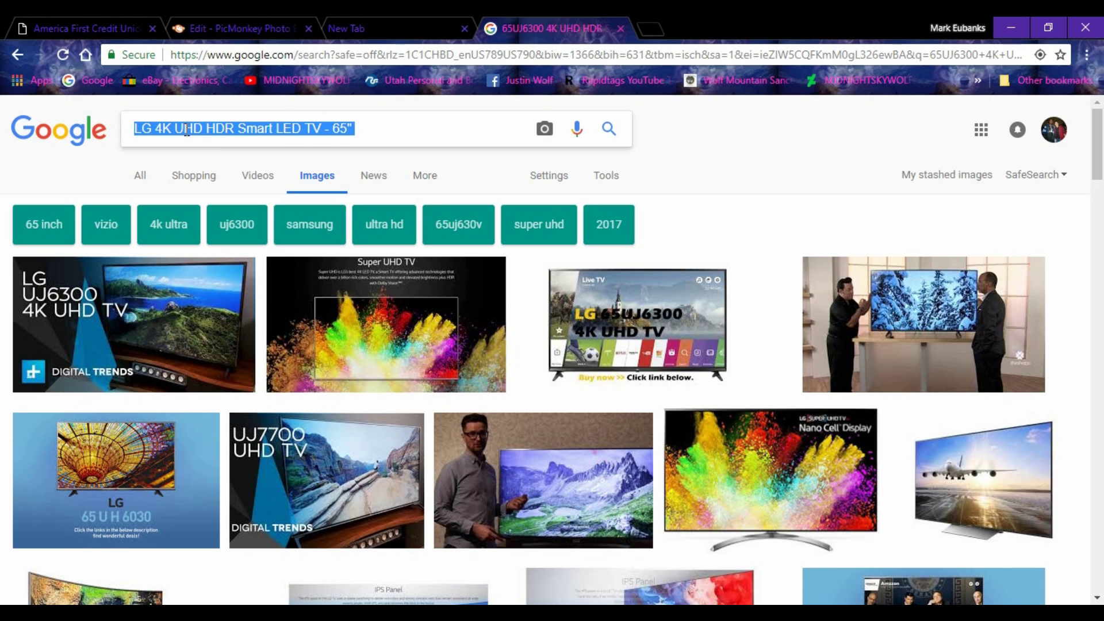
left_click(354, 129)
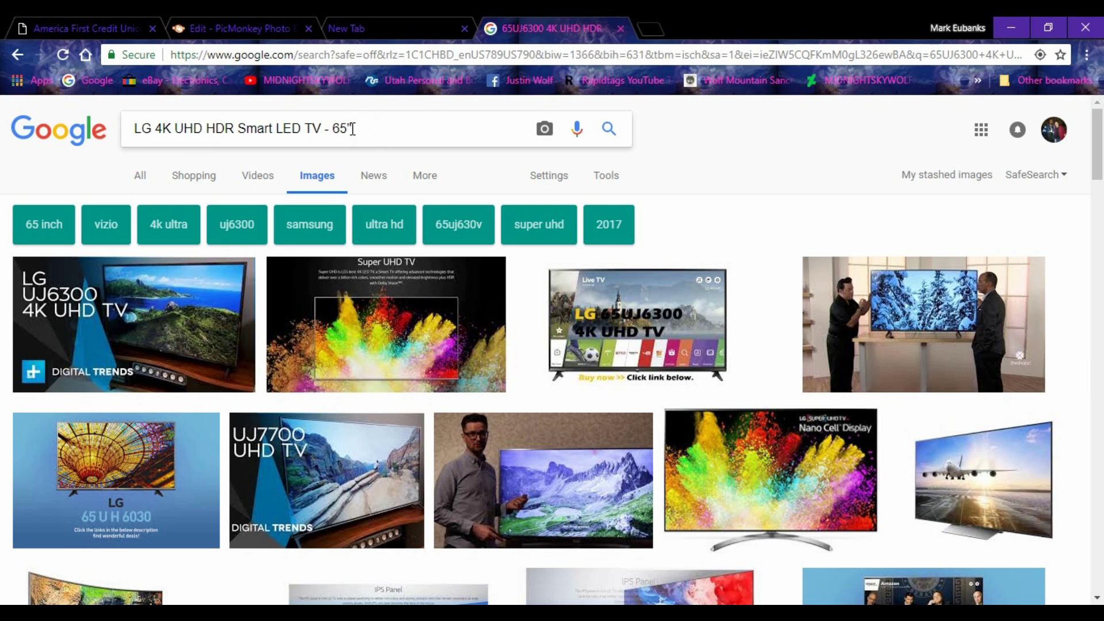
key("BackSpace")
key("BackSpace")
key("BackSpace")
key("BackSpace")
key("BackSpace")
key("BackSpace")
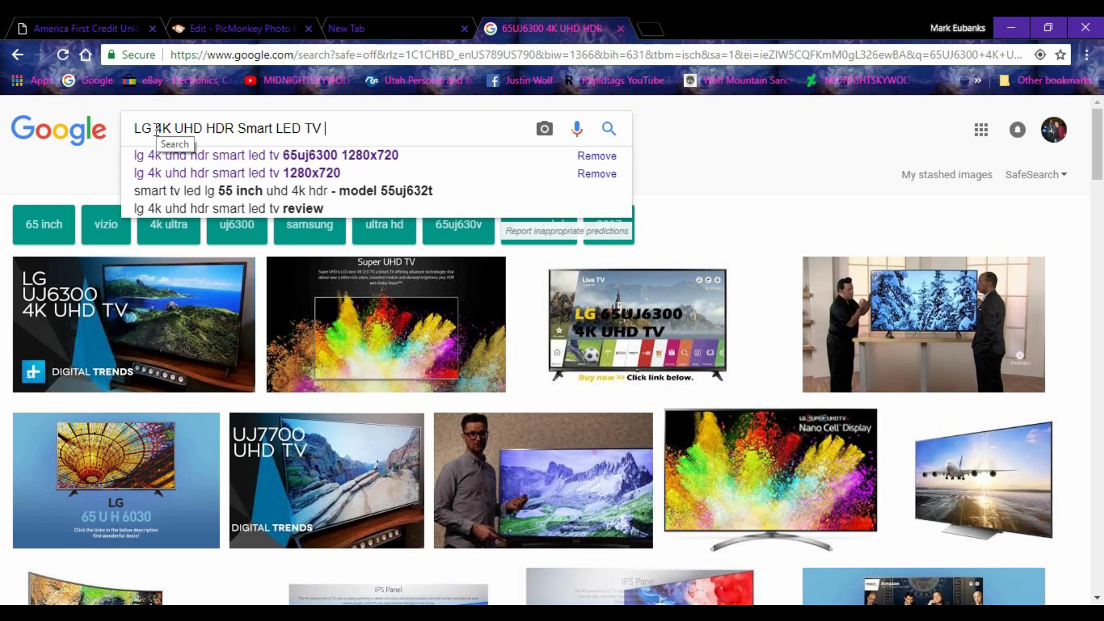
- Insert 65" between LG and 4K in the search query
left_click(153, 128)
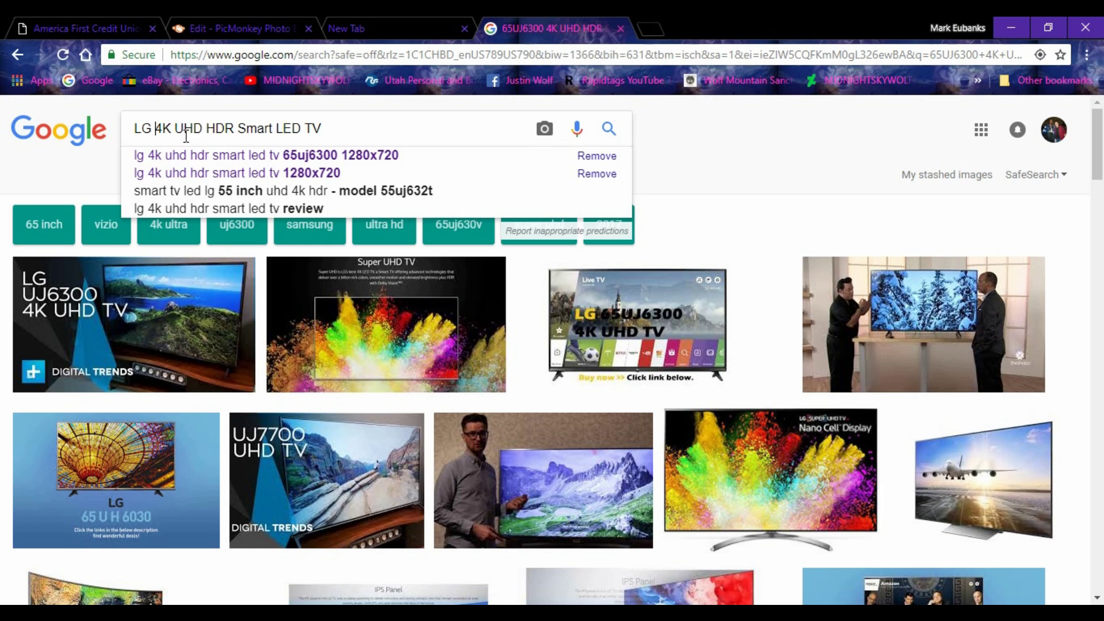
type("65")
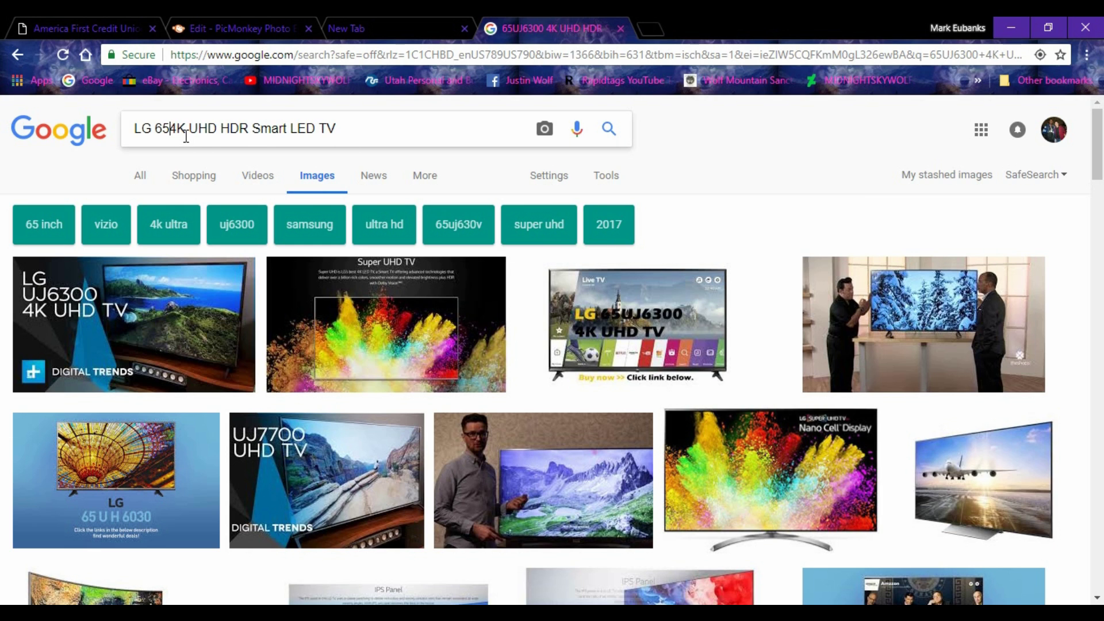
type("\"")
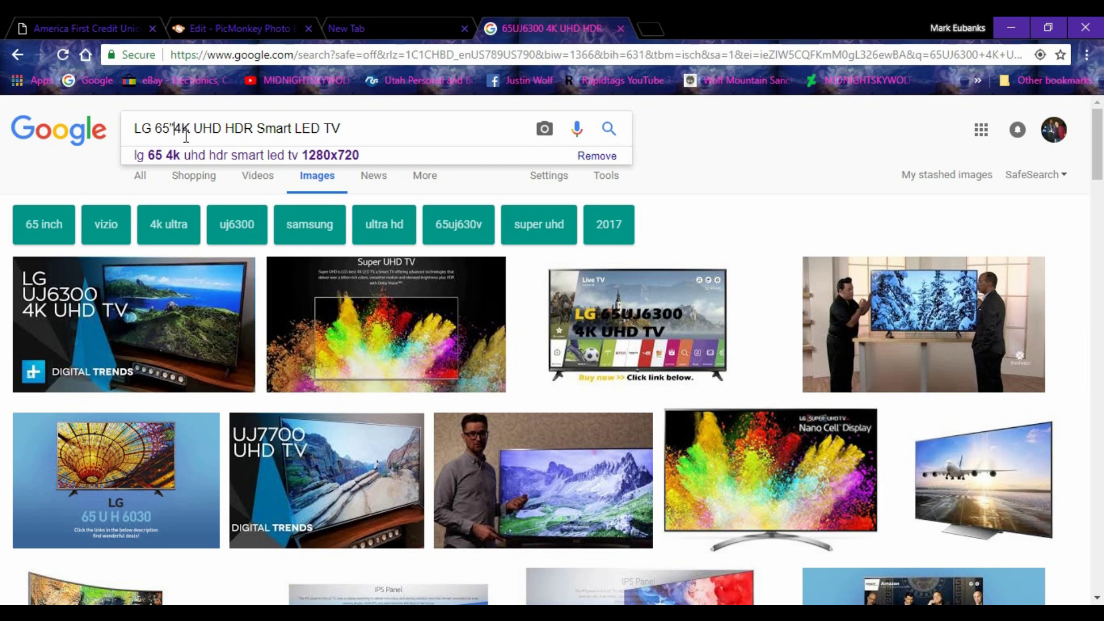
left_click_drag(355, 125, 134, 128)
left_click(368, 131)
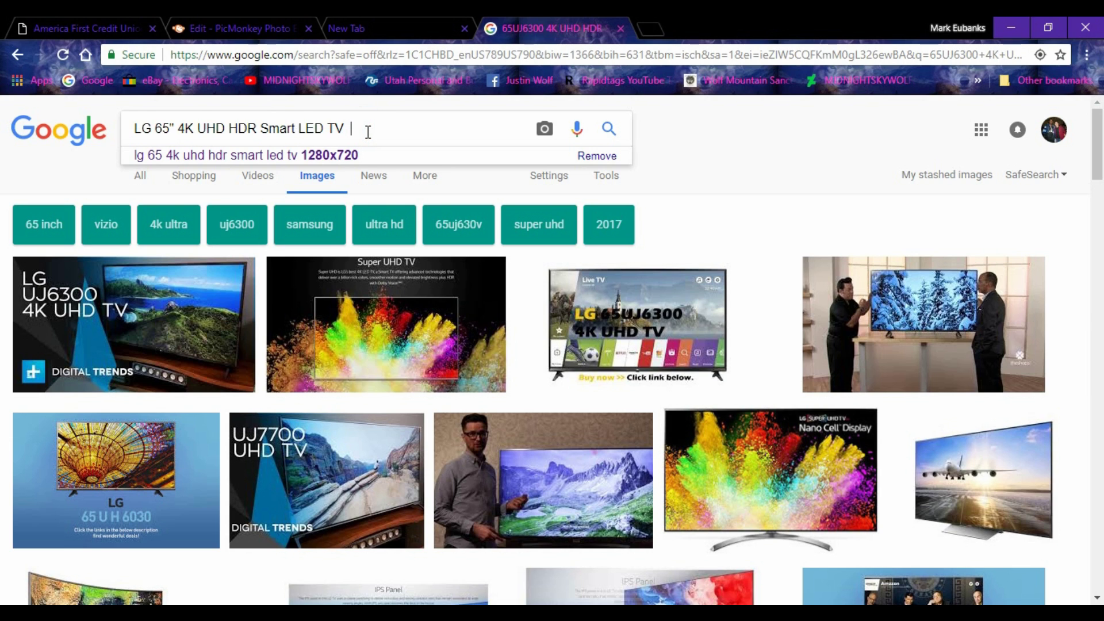
type("R")
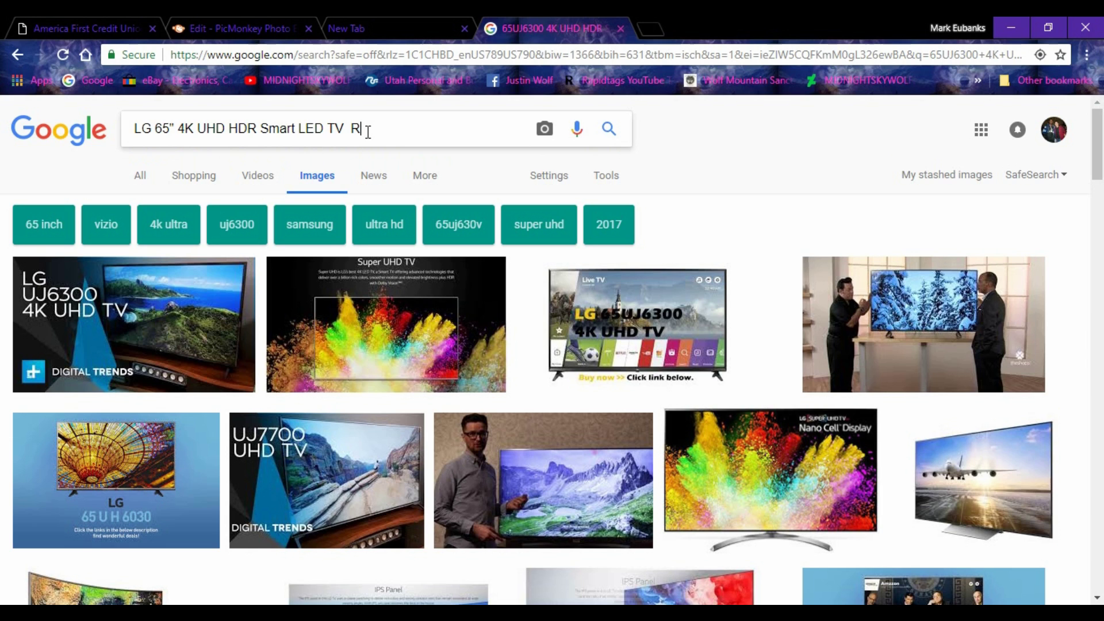
key("BackSpace")
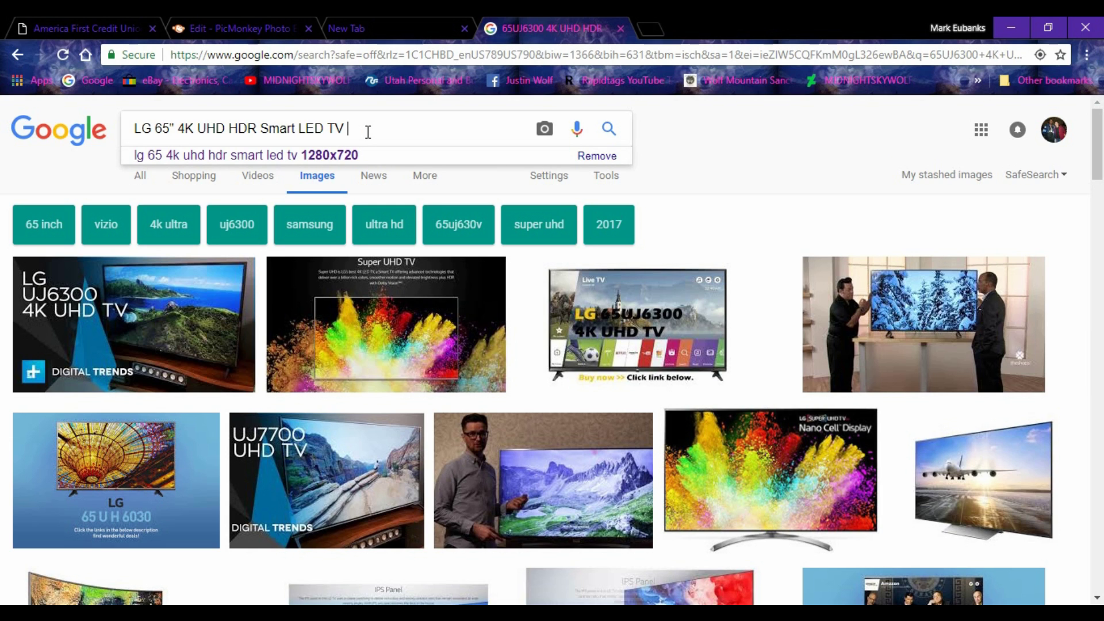
type("Re")
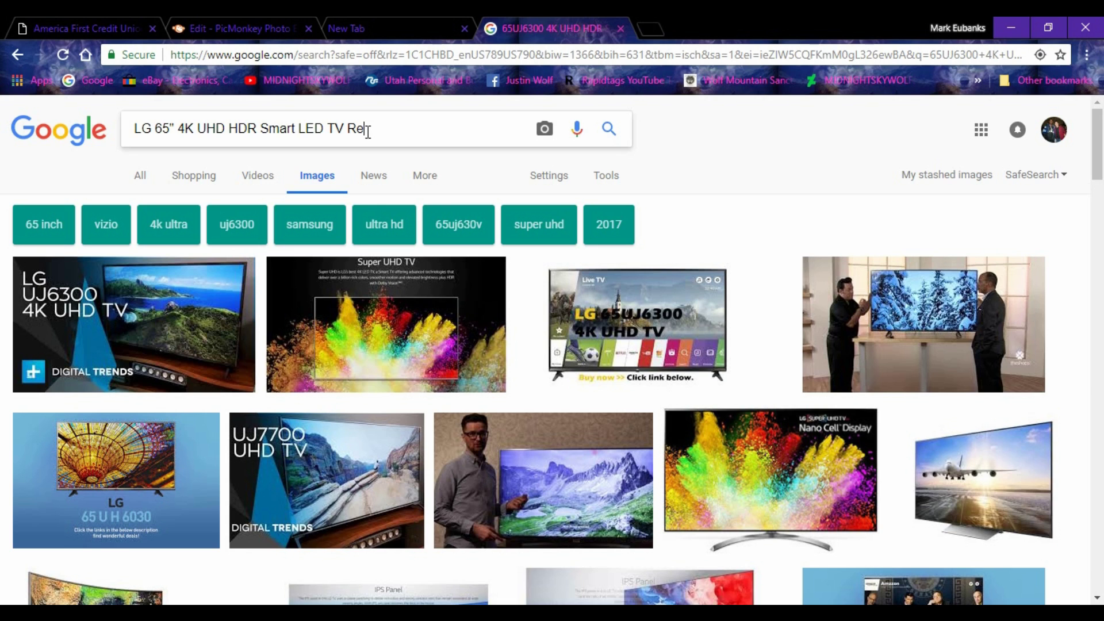
type("viw")
left_click_drag(386, 127, 344, 132)
right_click(358, 131)
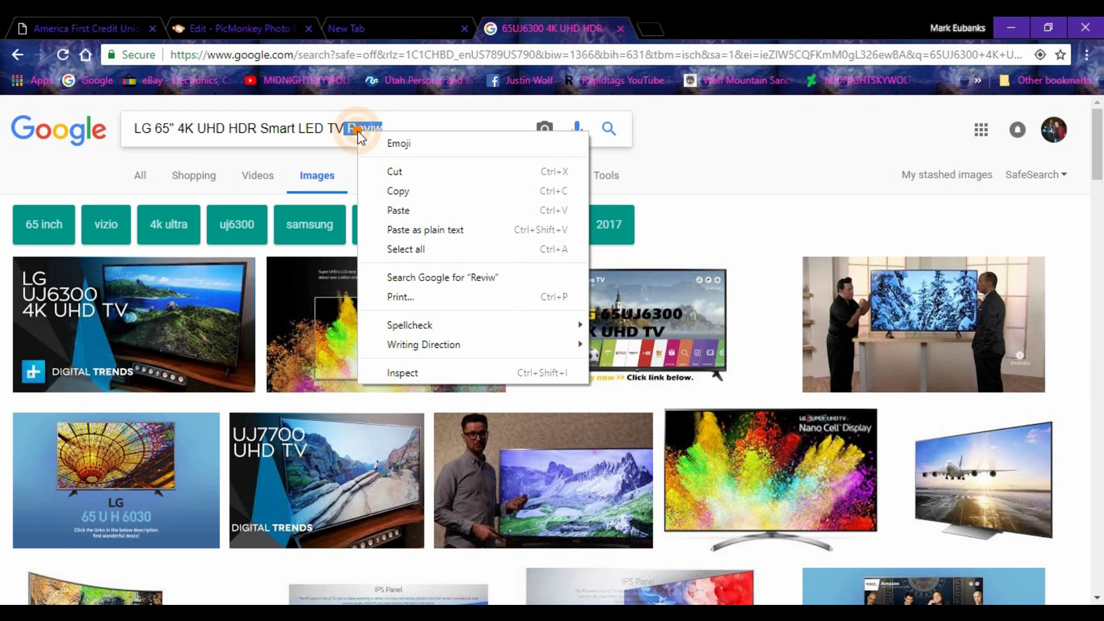
left_click(395, 125)
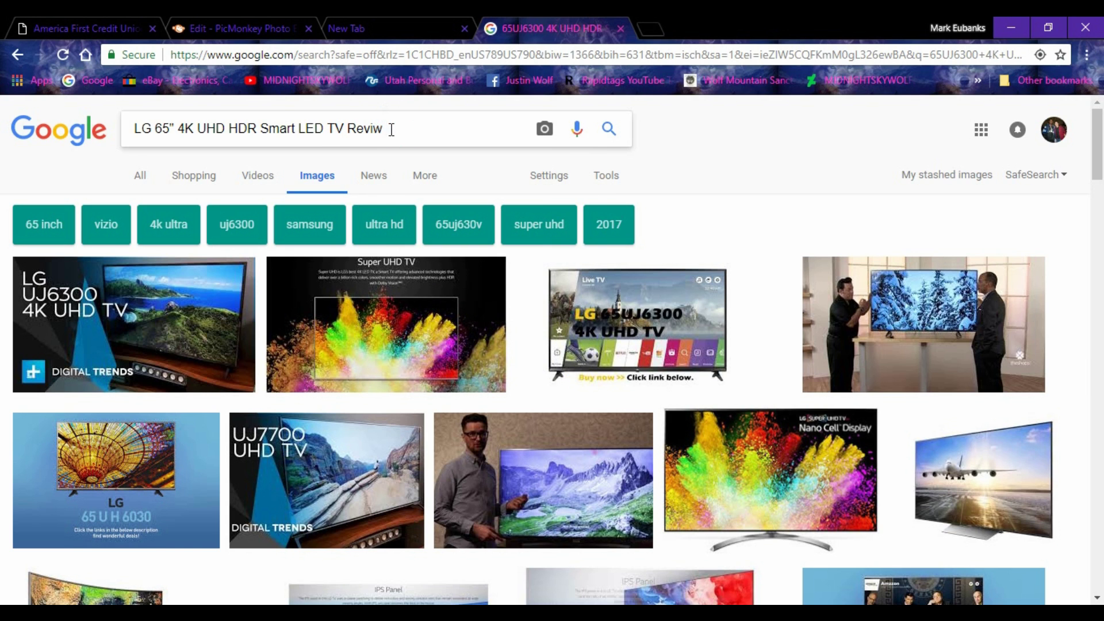
key("BackSpace")
key("BackSpace")
key("BackSpace")
key("BackSpace")
key("BackSpace")
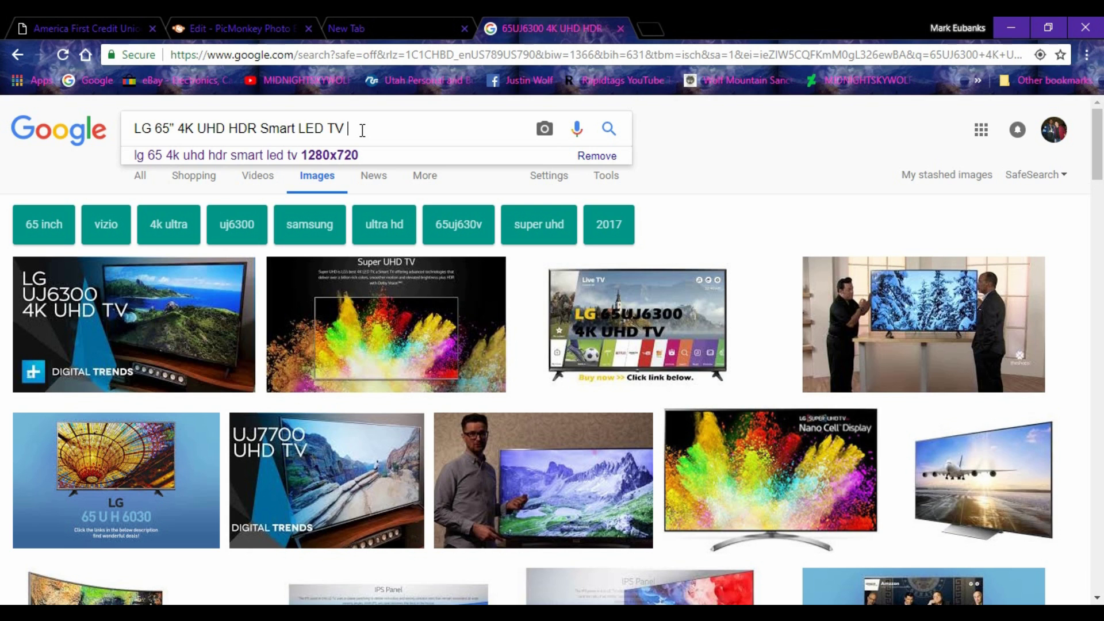
- Add the word Review to the end of the search query
type("R")
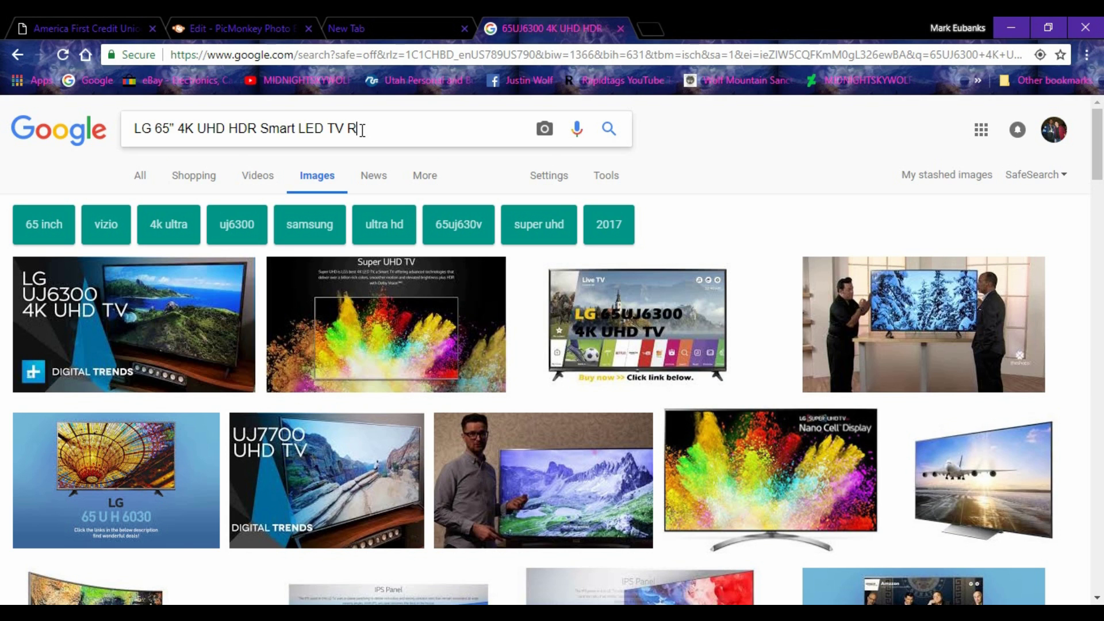
type("eview")
- Copy the whole phrase "LG 65" 4K UHD HDR Smart LED TV Review" and switch back to the PicMonkey editor
left_click(401, 125)
left_click_drag(401, 125, 136, 140)
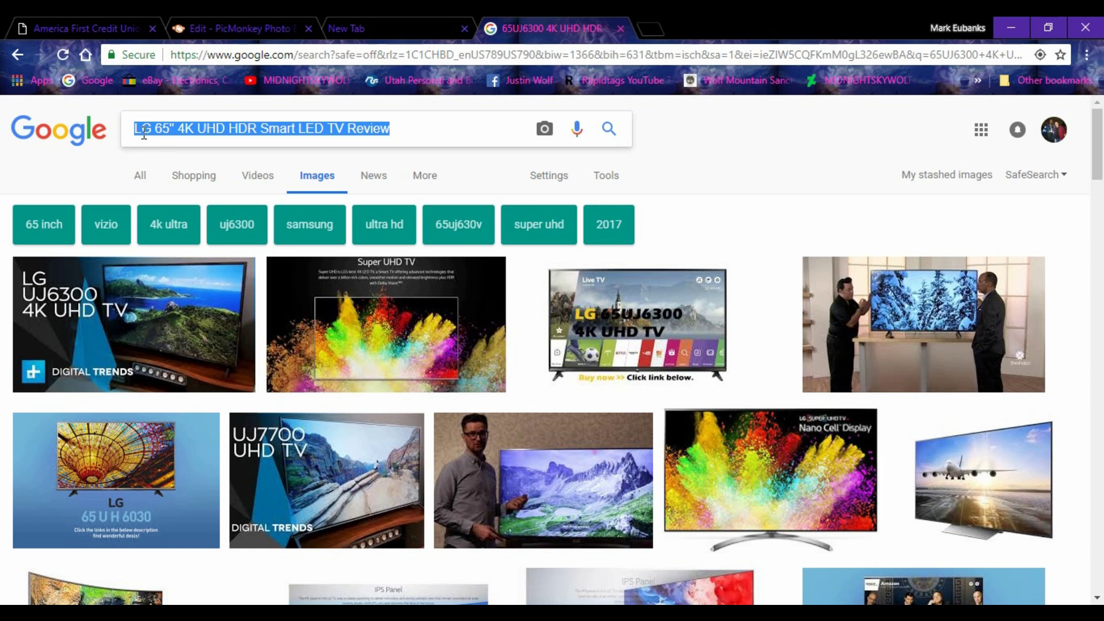
right_click(142, 134)
left_click(176, 194)
left_click(256, 29)
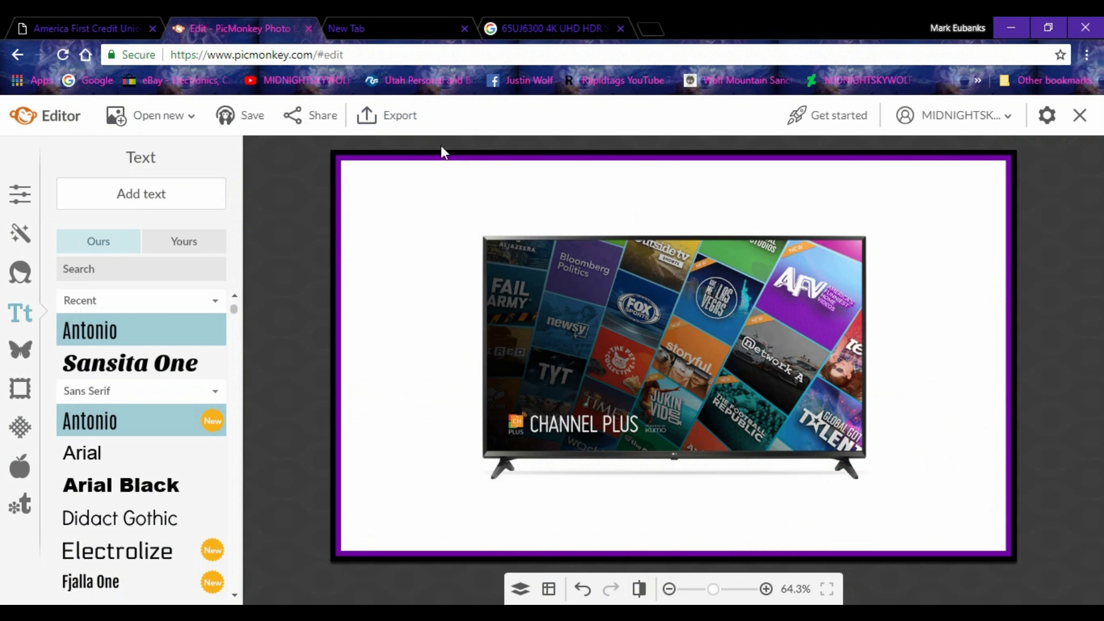
- Add a text box in the Sansita One font and paste the copied title "LG 65" 4K UHD HDR Smart LED TV Review" into it
left_click(159, 373)
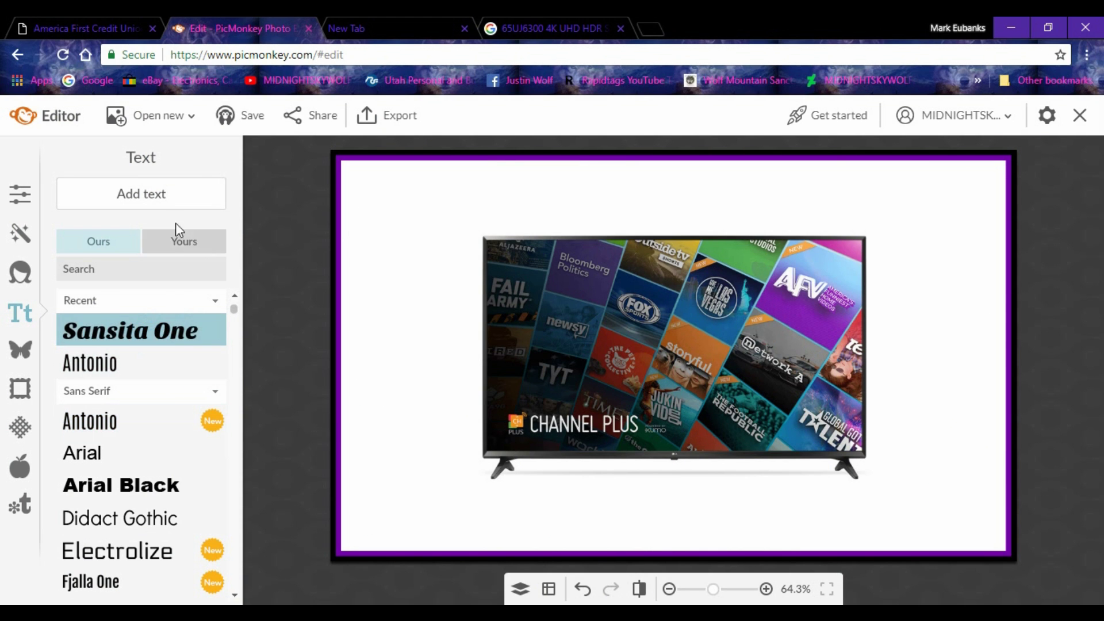
left_click(165, 200)
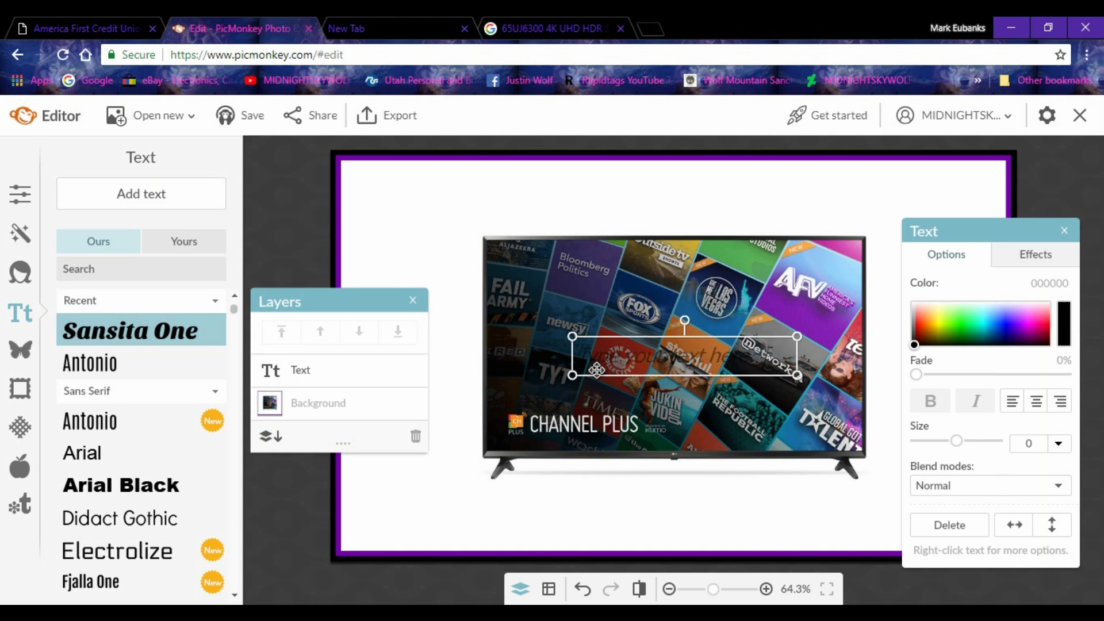
right_click(603, 355)
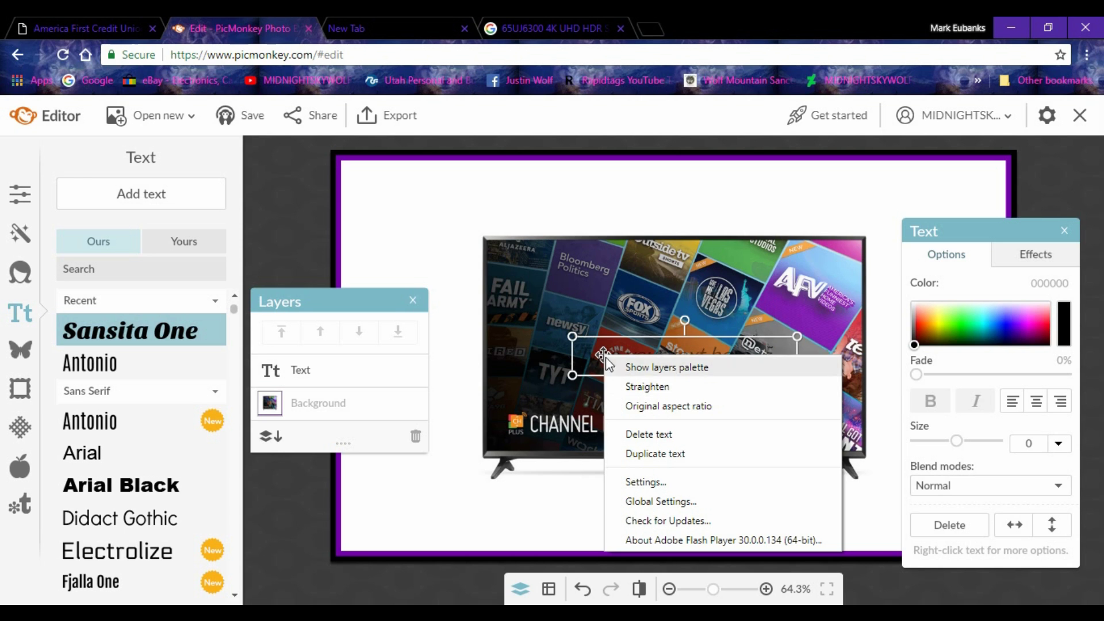
left_click(596, 352)
right_click(597, 353)
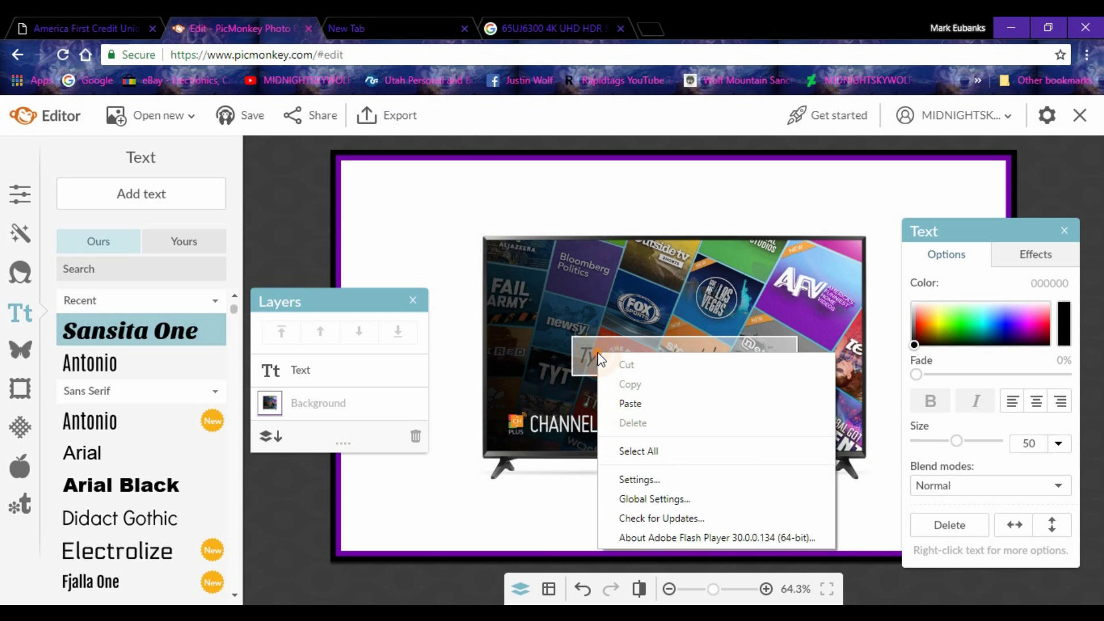
left_click(633, 400)
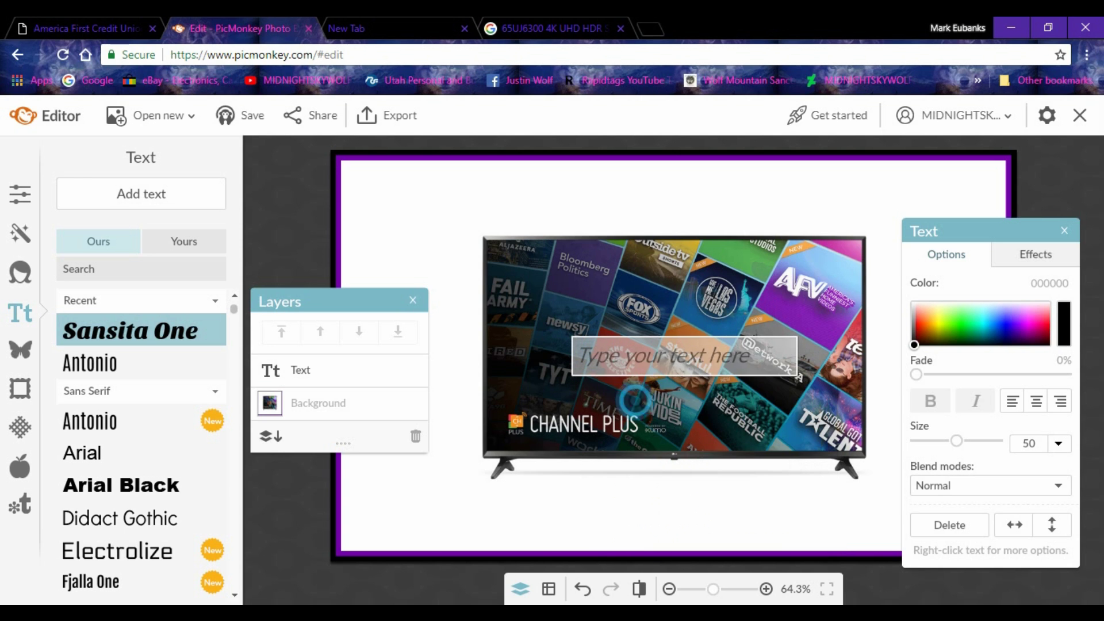
- Widen the title's text box so the text fits on one line, and move it into the white space above the TV
left_click(795, 355)
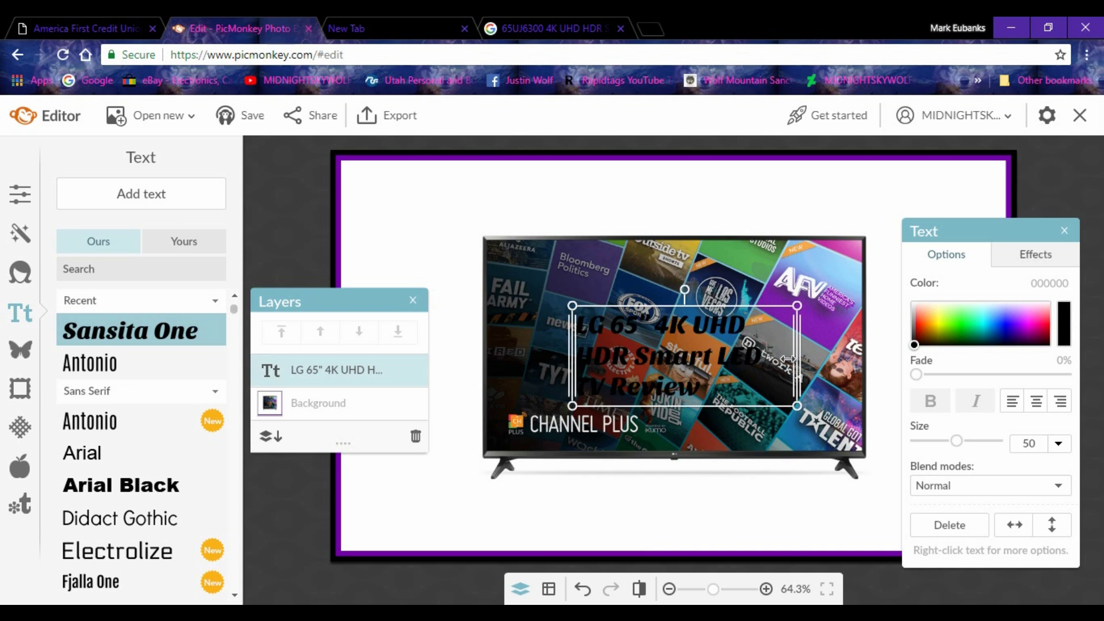
left_click_drag(795, 357, 1075, 338)
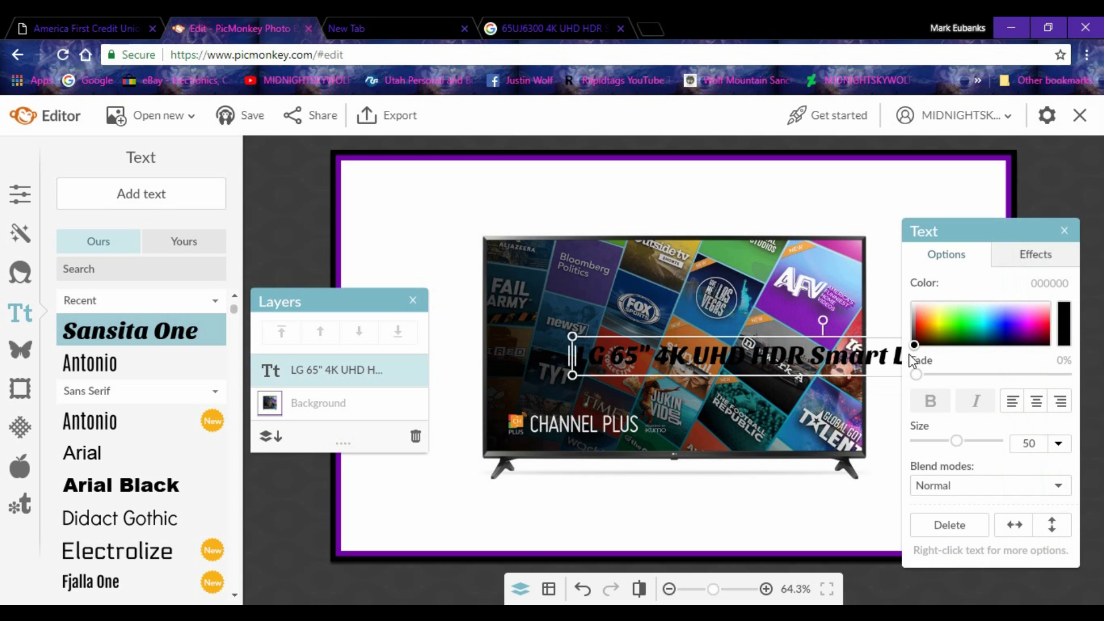
left_click_drag(865, 358, 717, 204)
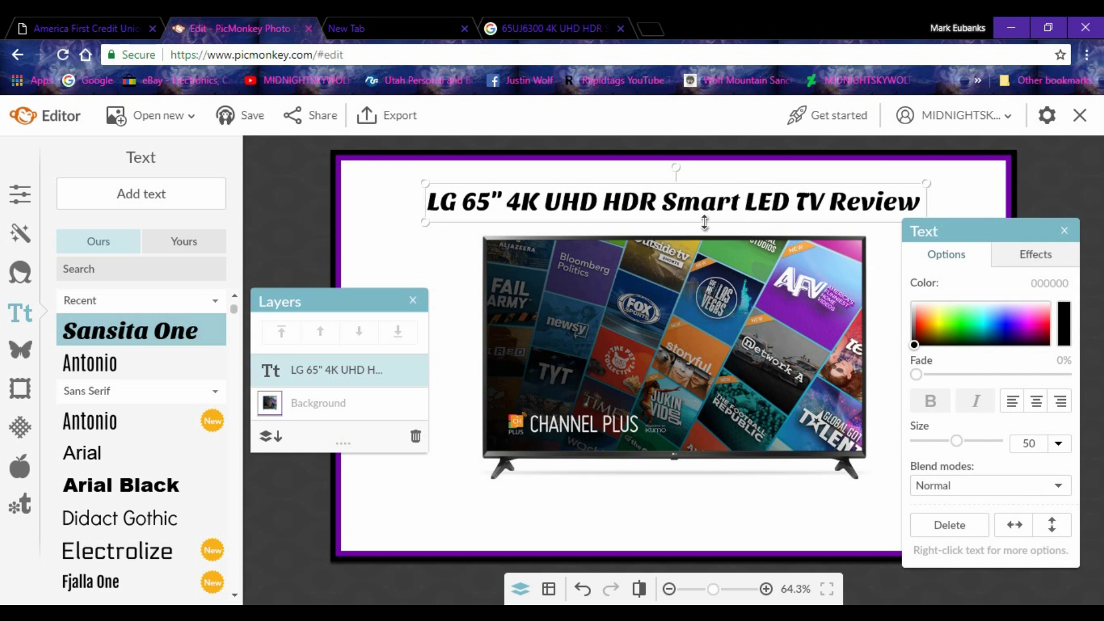
- Enlarge the title to size 65 so it spans the frame's inner width, and position it between the upper frame edge and the TV
left_click_drag(704, 223, 701, 190)
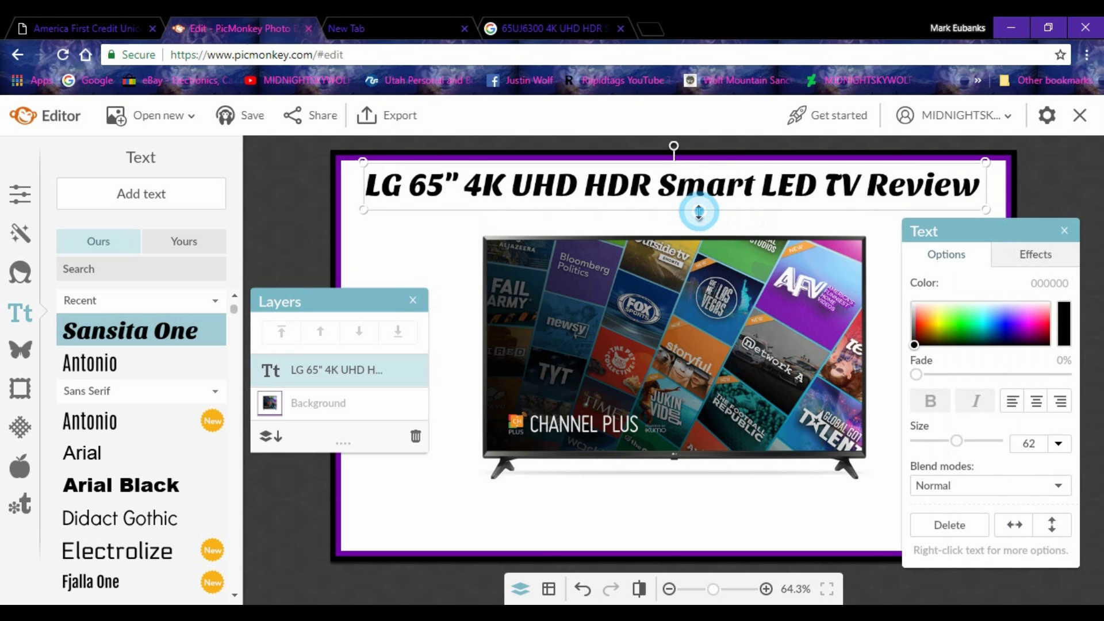
left_click_drag(699, 215, 699, 215)
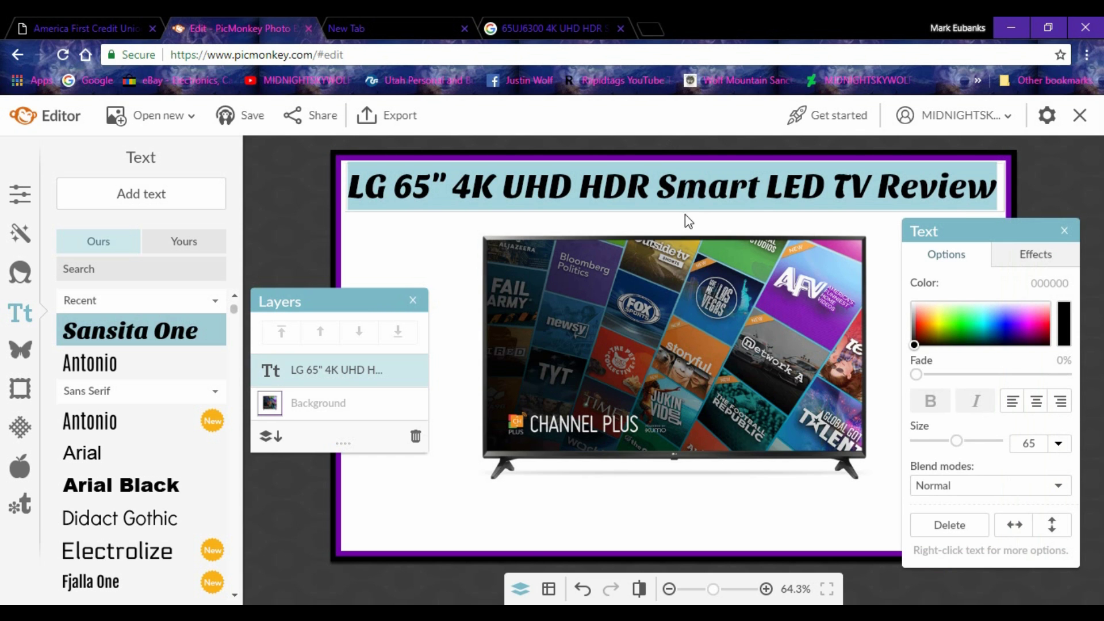
left_click(685, 214)
left_click_drag(678, 200, 679, 215)
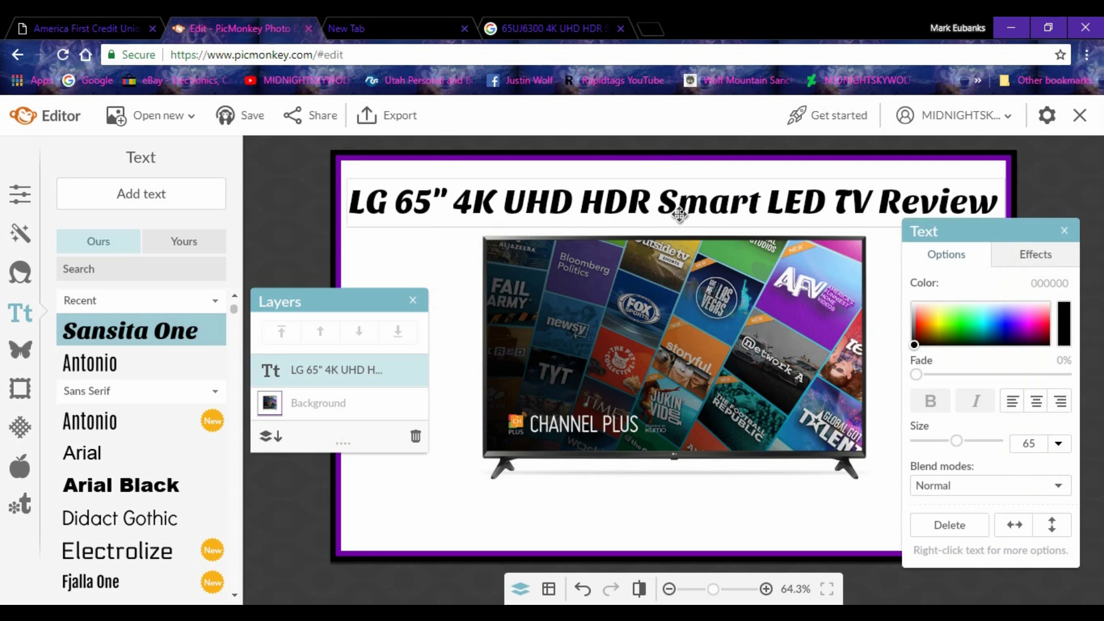
double_click(679, 215)
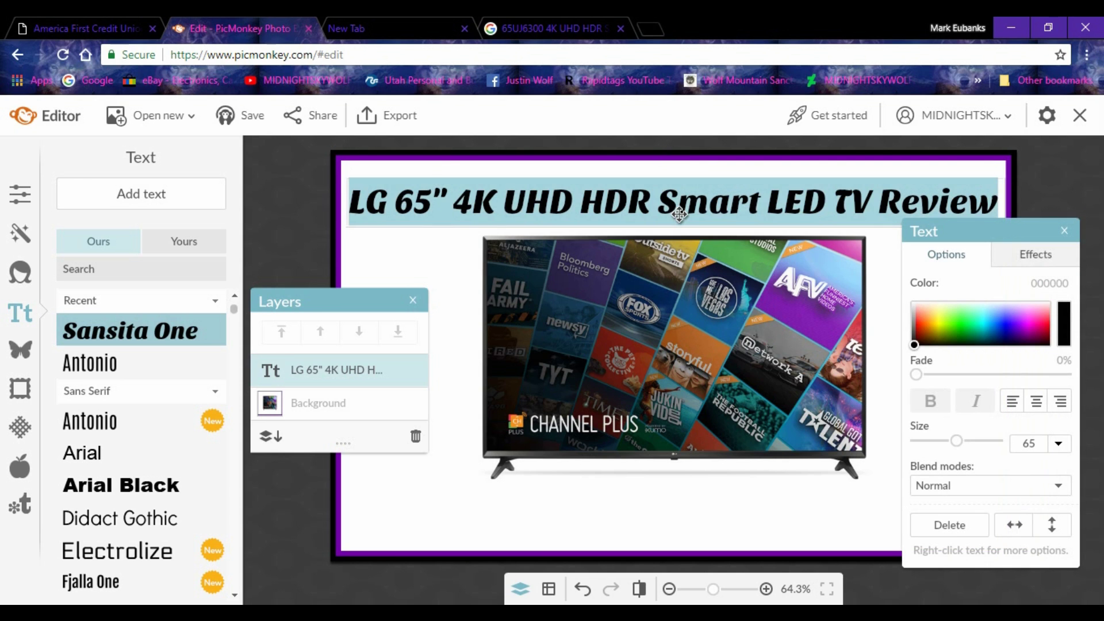
left_click(454, 322)
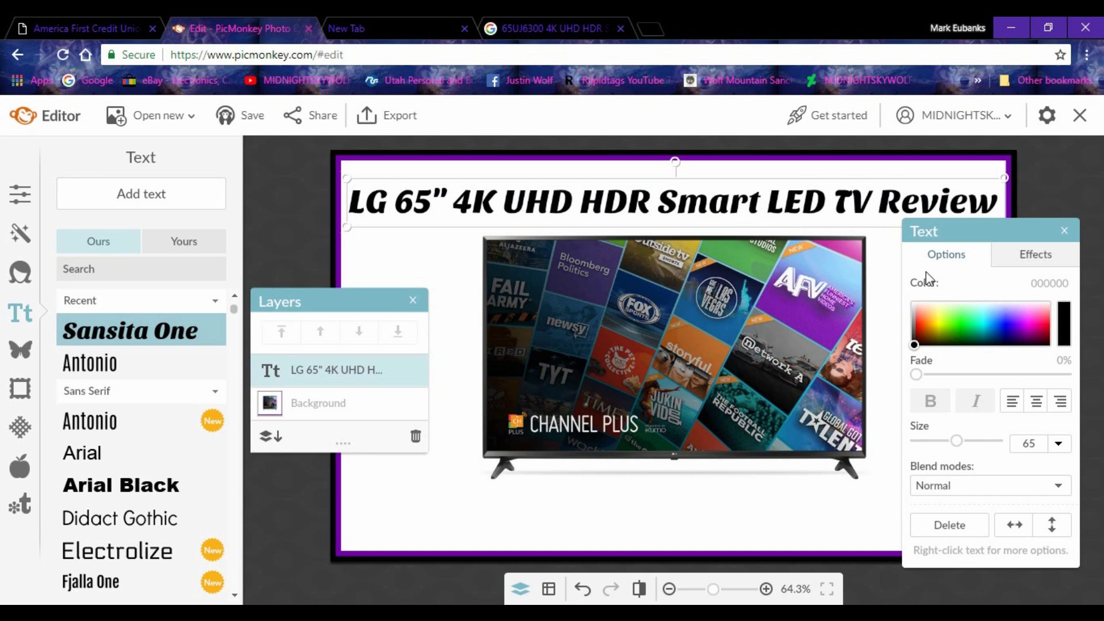
- Apply the Drop Shadow effect to the title and open the shadow's color choices
left_click(1033, 255)
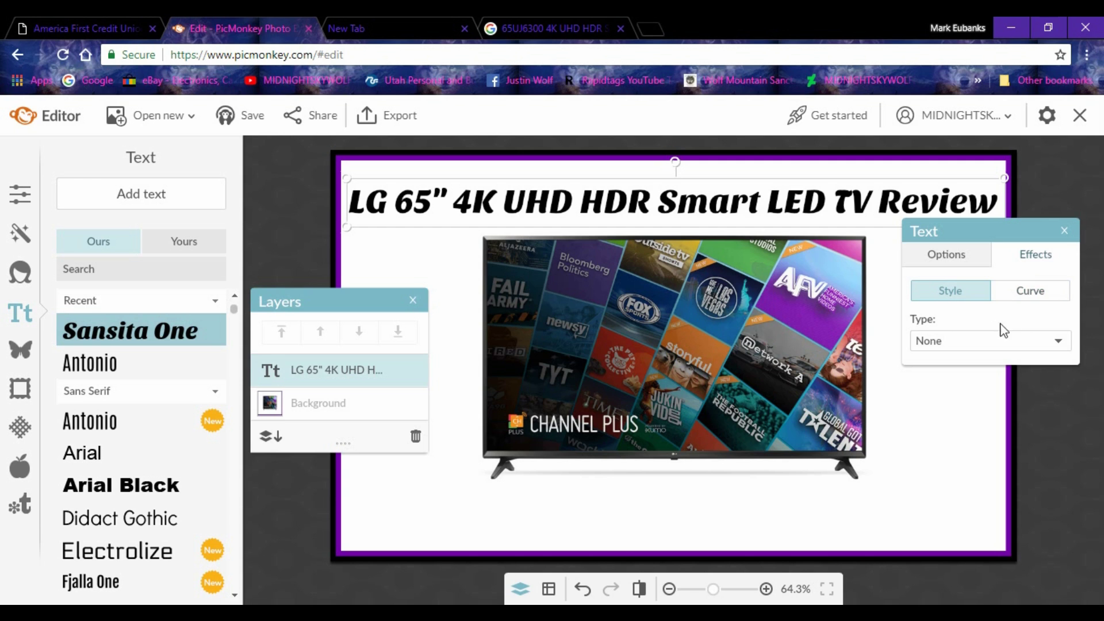
left_click(1042, 347)
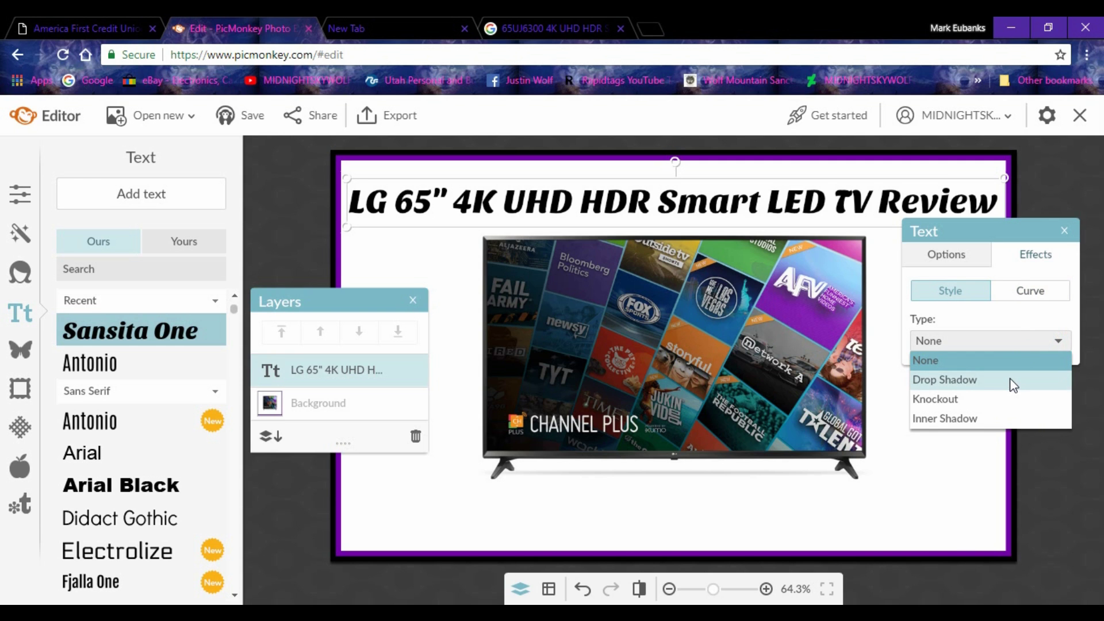
left_click(1010, 378)
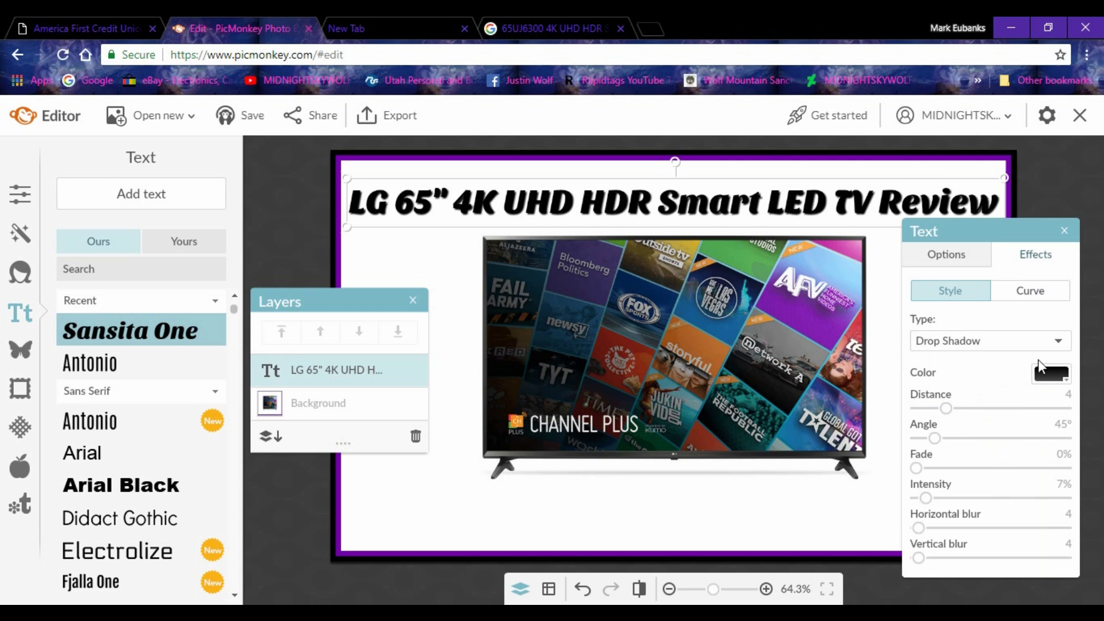
left_click(1050, 376)
left_click(1050, 377)
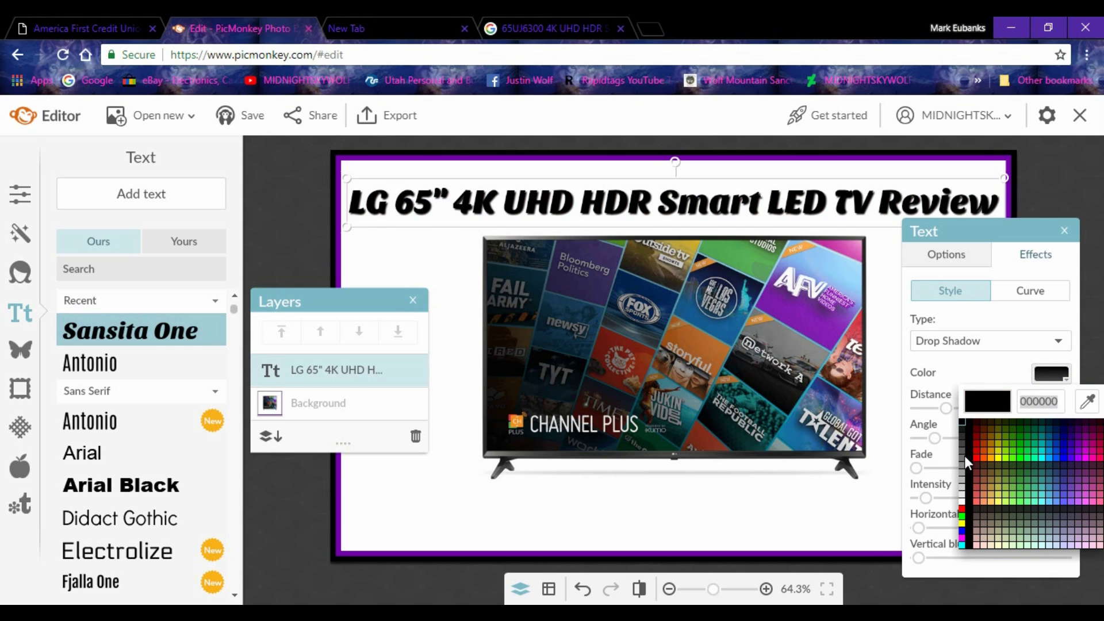